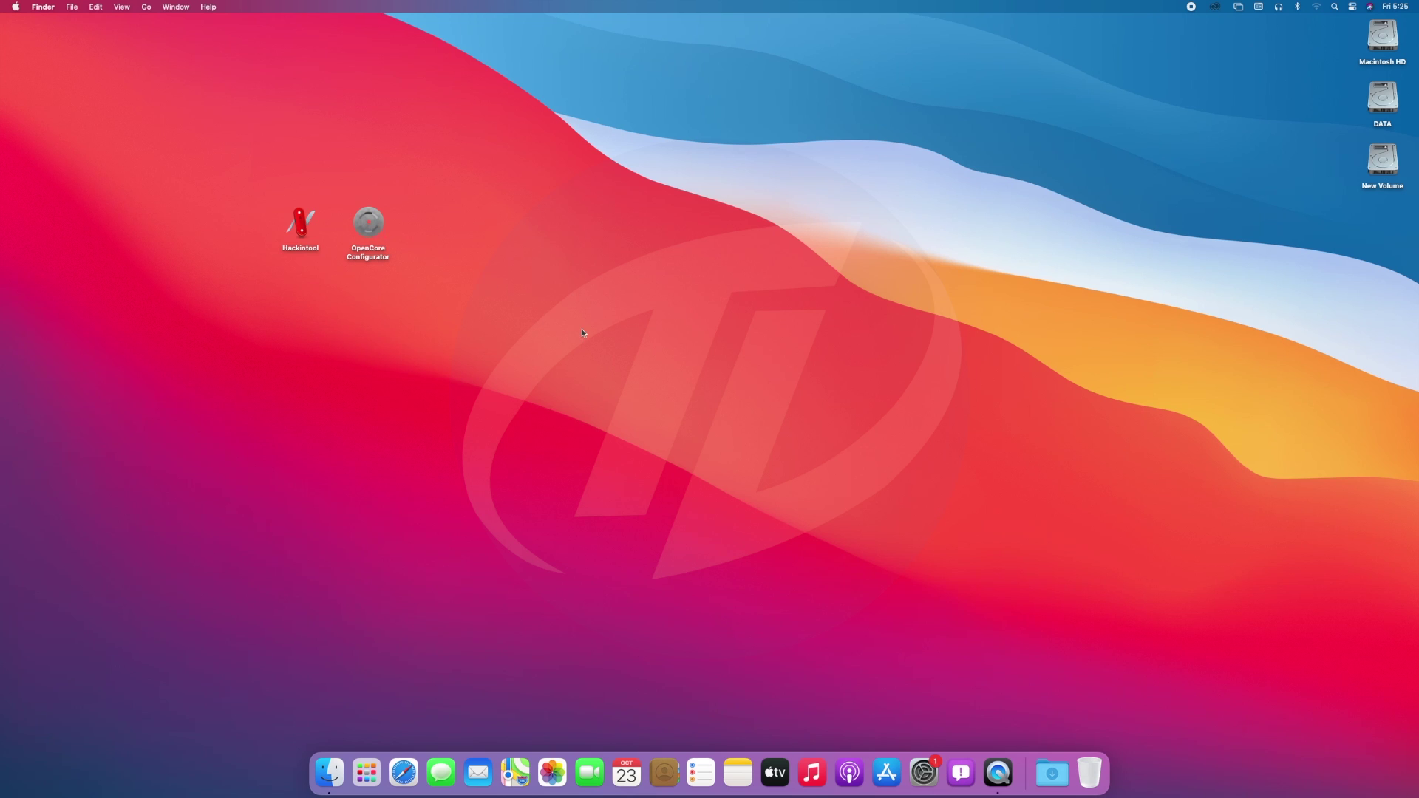
# Use Hackintool's Boot page to download OpenCore 0.6.2, saving OpenCore-0.6.2-RELEASE.zip to Downloads
pyautogui.doubleClick(302, 227)
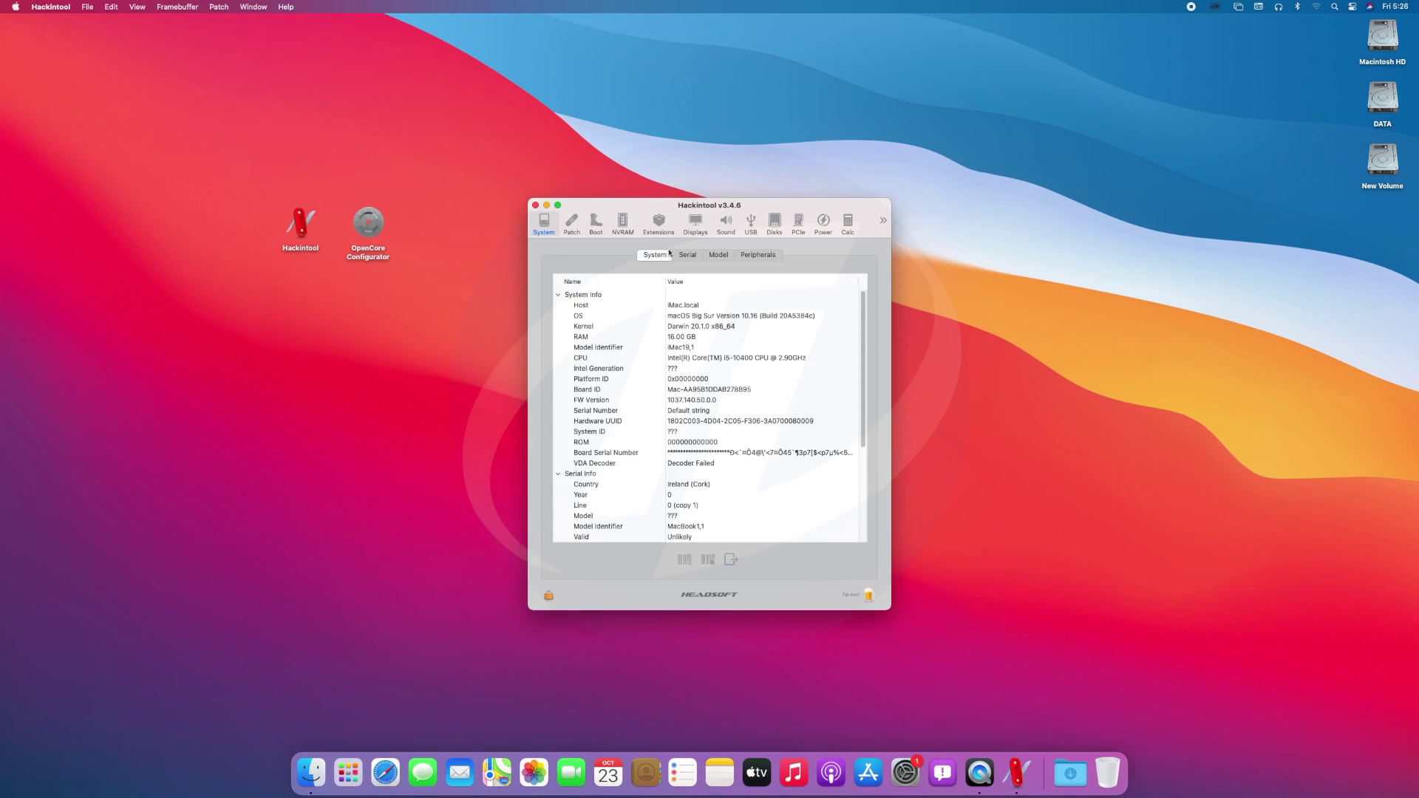
pyautogui.click(592, 230)
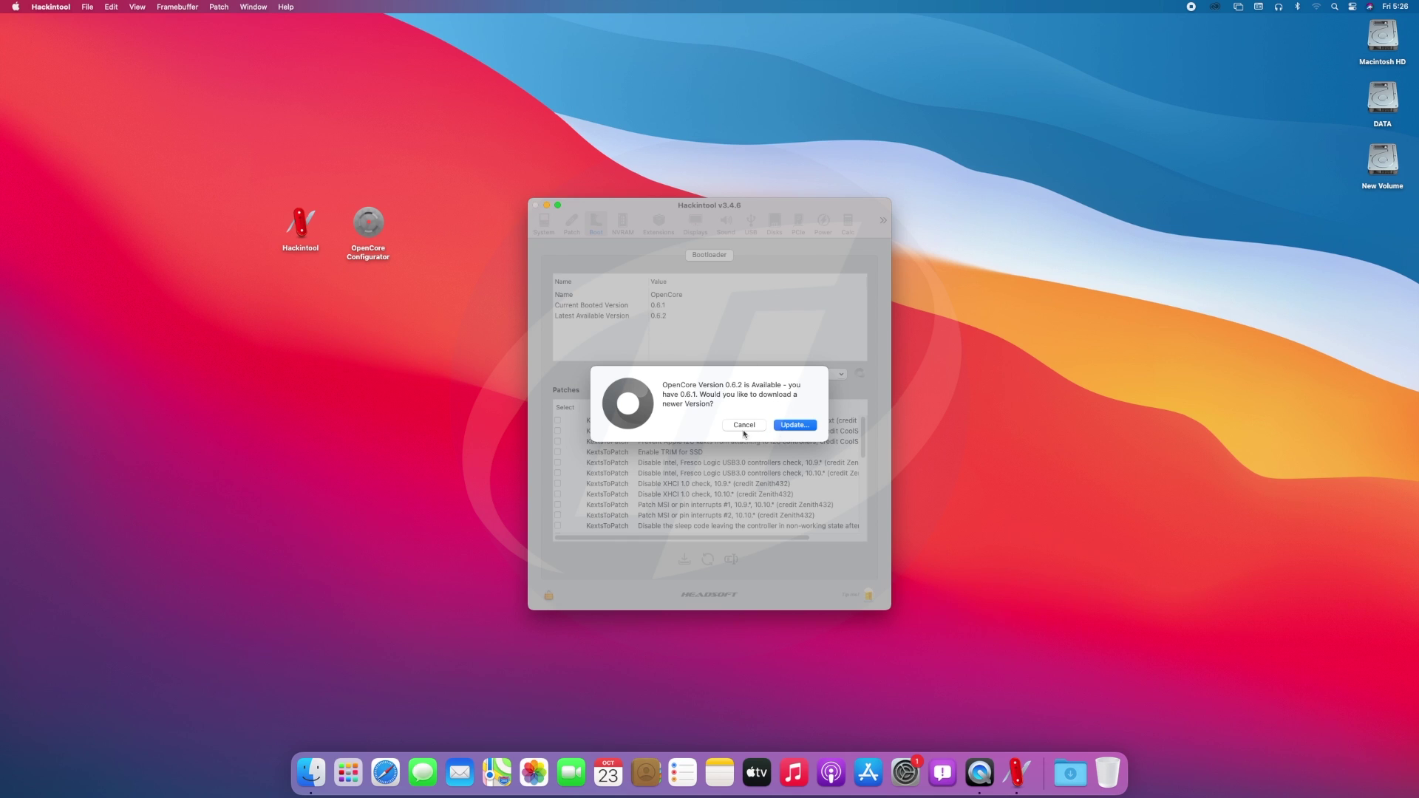
pyautogui.click(793, 426)
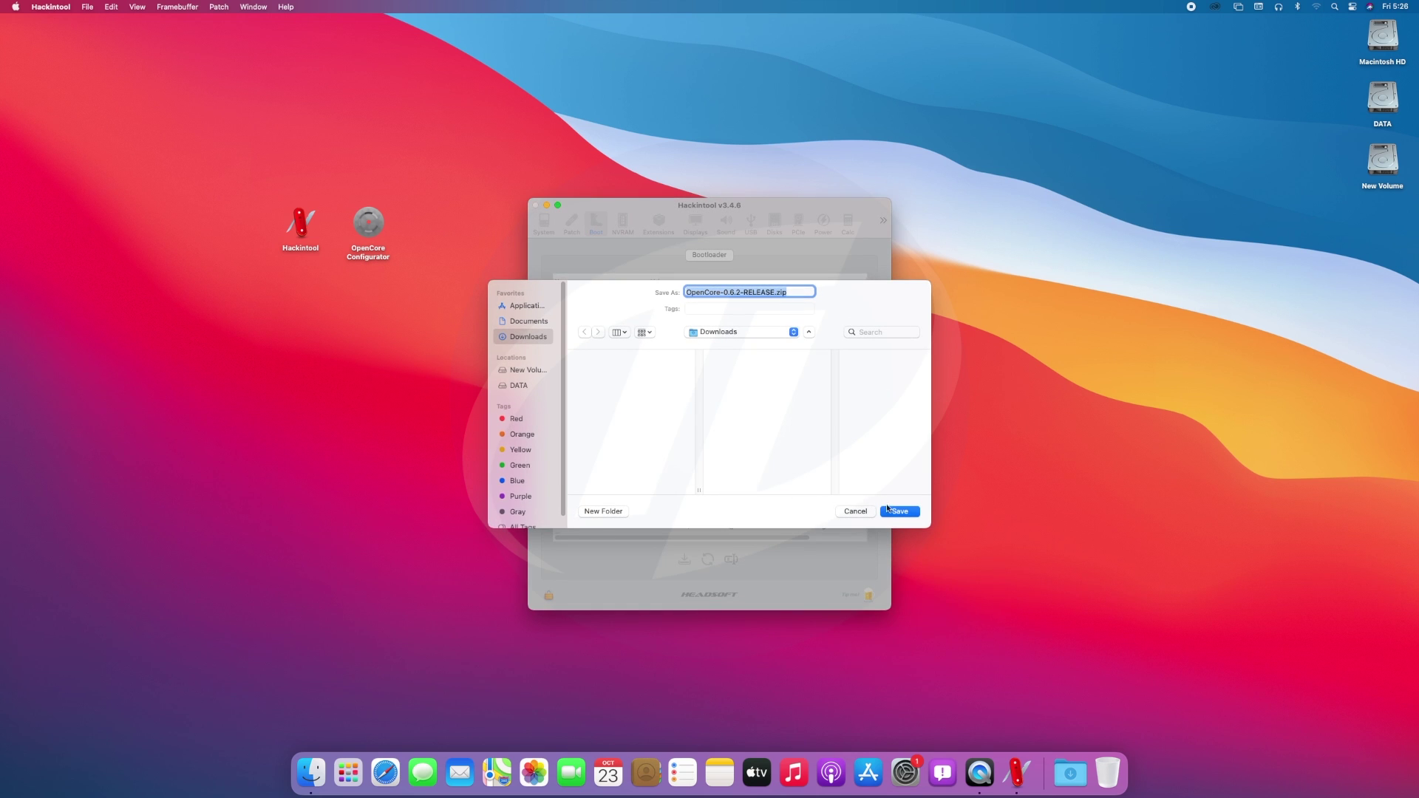
pyautogui.click(899, 512)
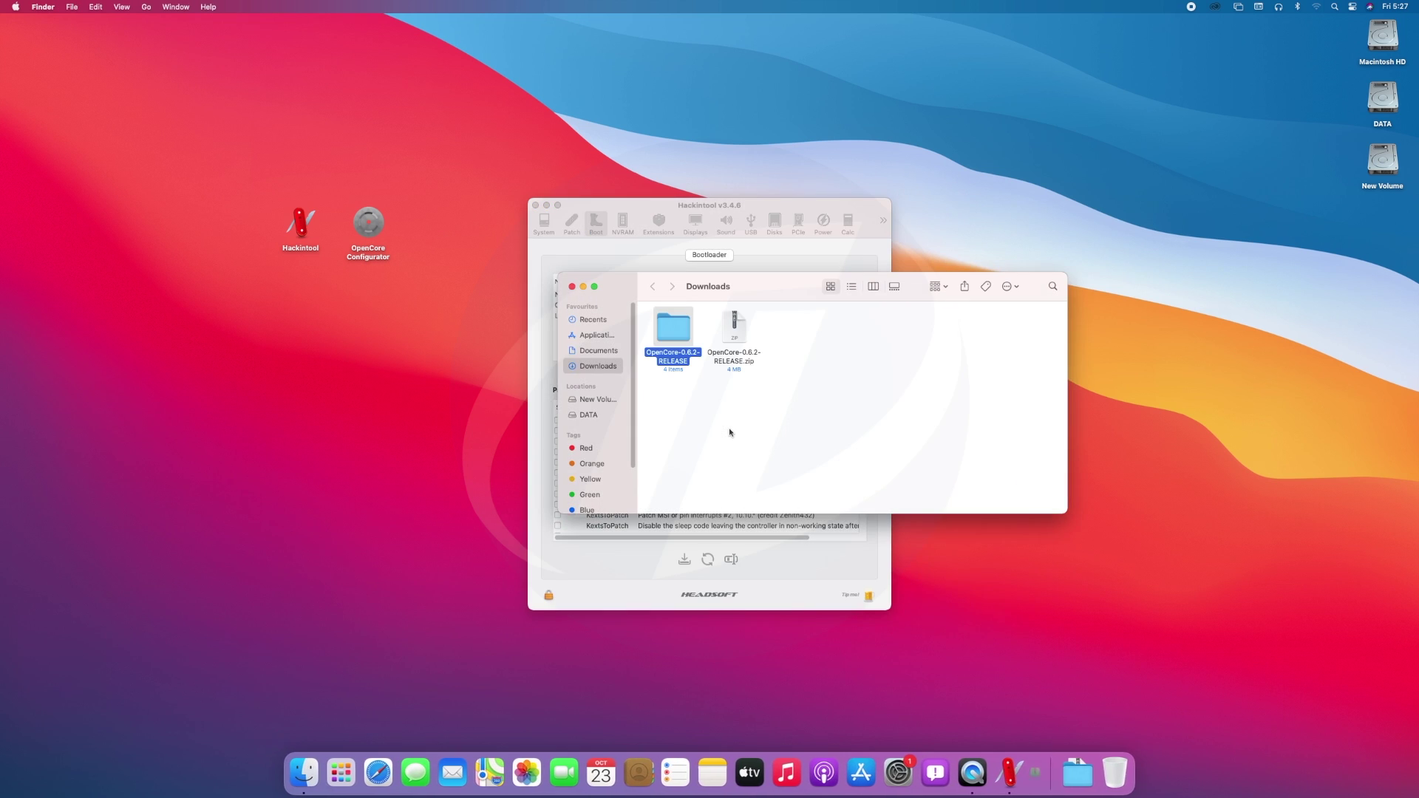
# Quit Hackintool from its Dock icon
pyautogui.click(720, 414)
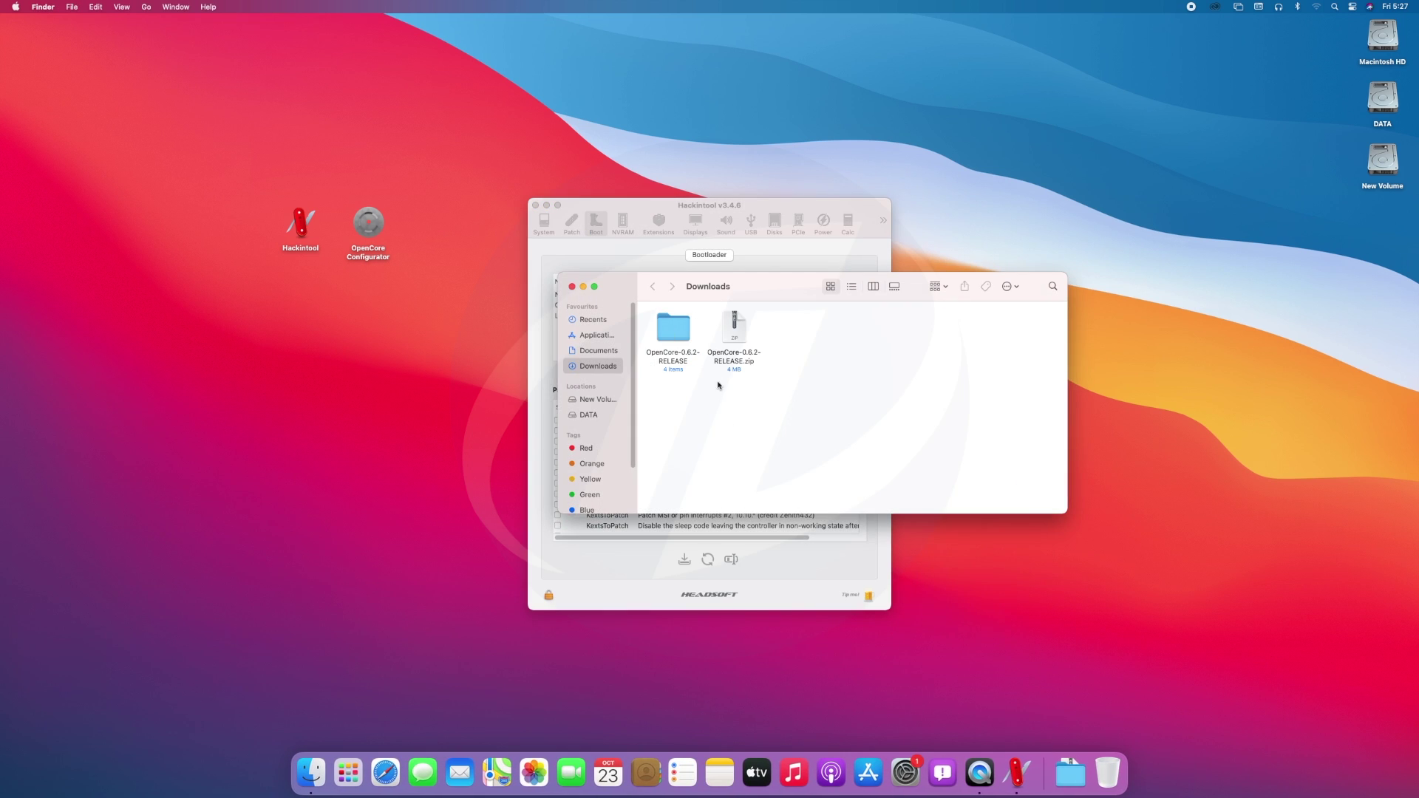
pyautogui.rightClick(1021, 773)
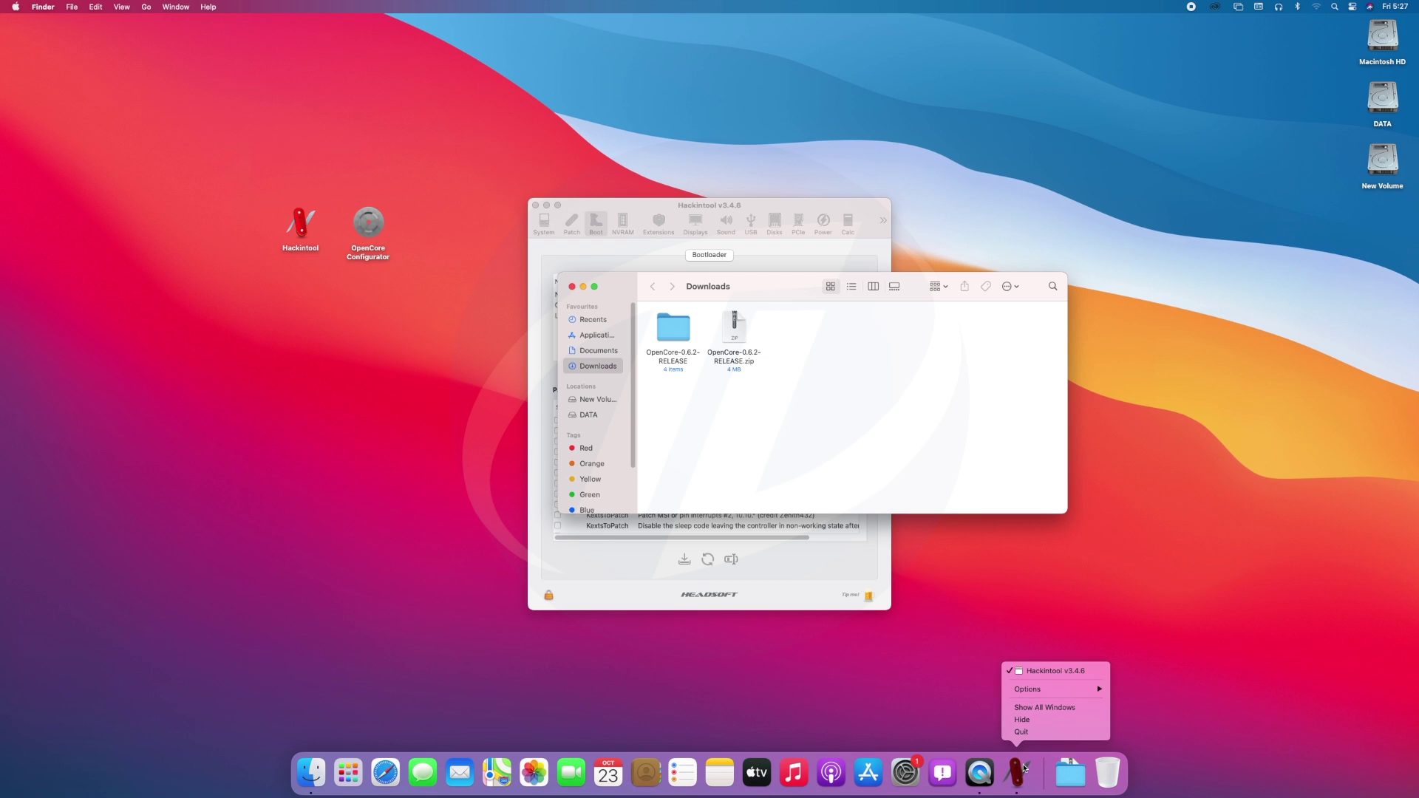
pyautogui.click(1023, 733)
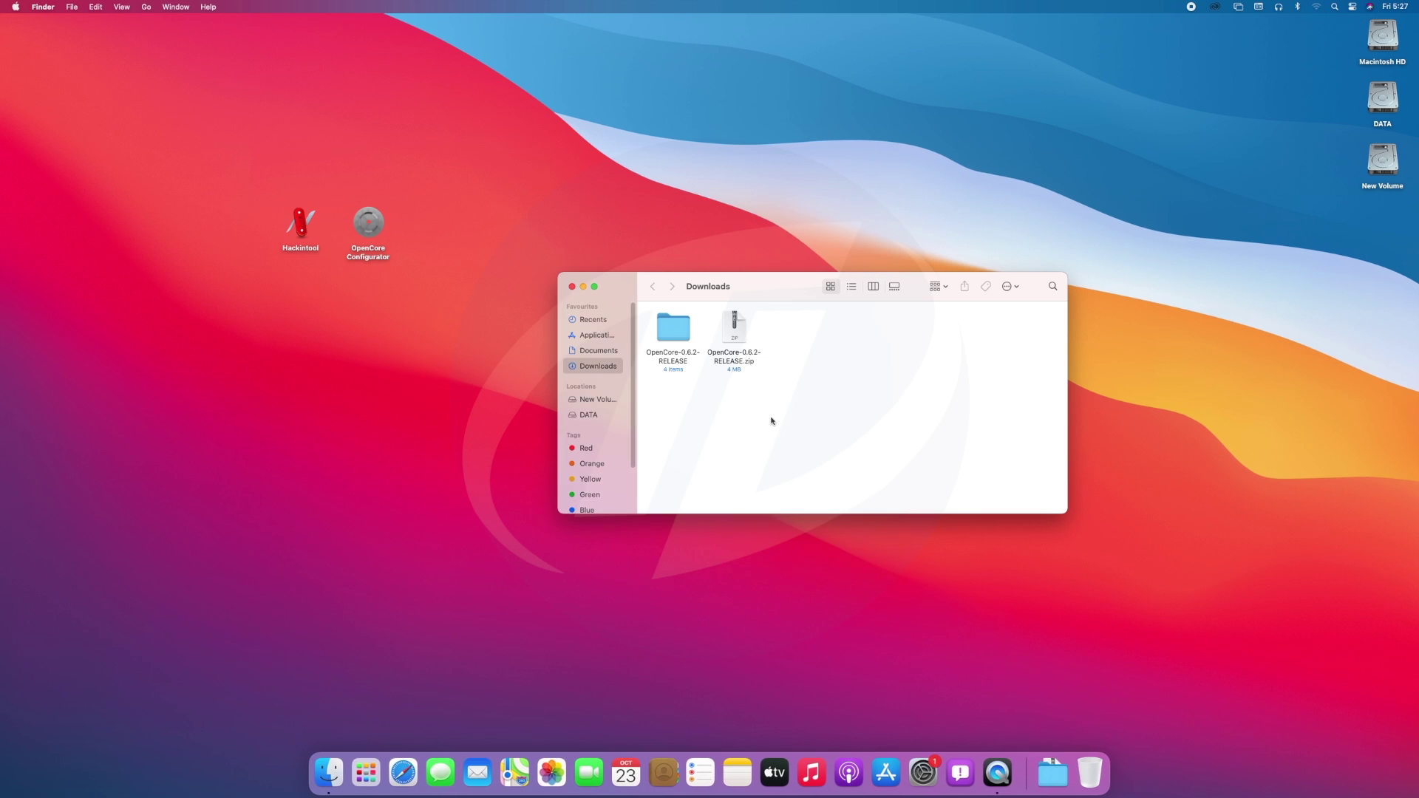
# Copy the OpenCore-0.6.2-RELEASE folder onto the desktop and Clean Up the desktop icons
pyautogui.click(676, 330)
pyautogui.moveTo(676, 331); pyautogui.dragTo(529, 277)
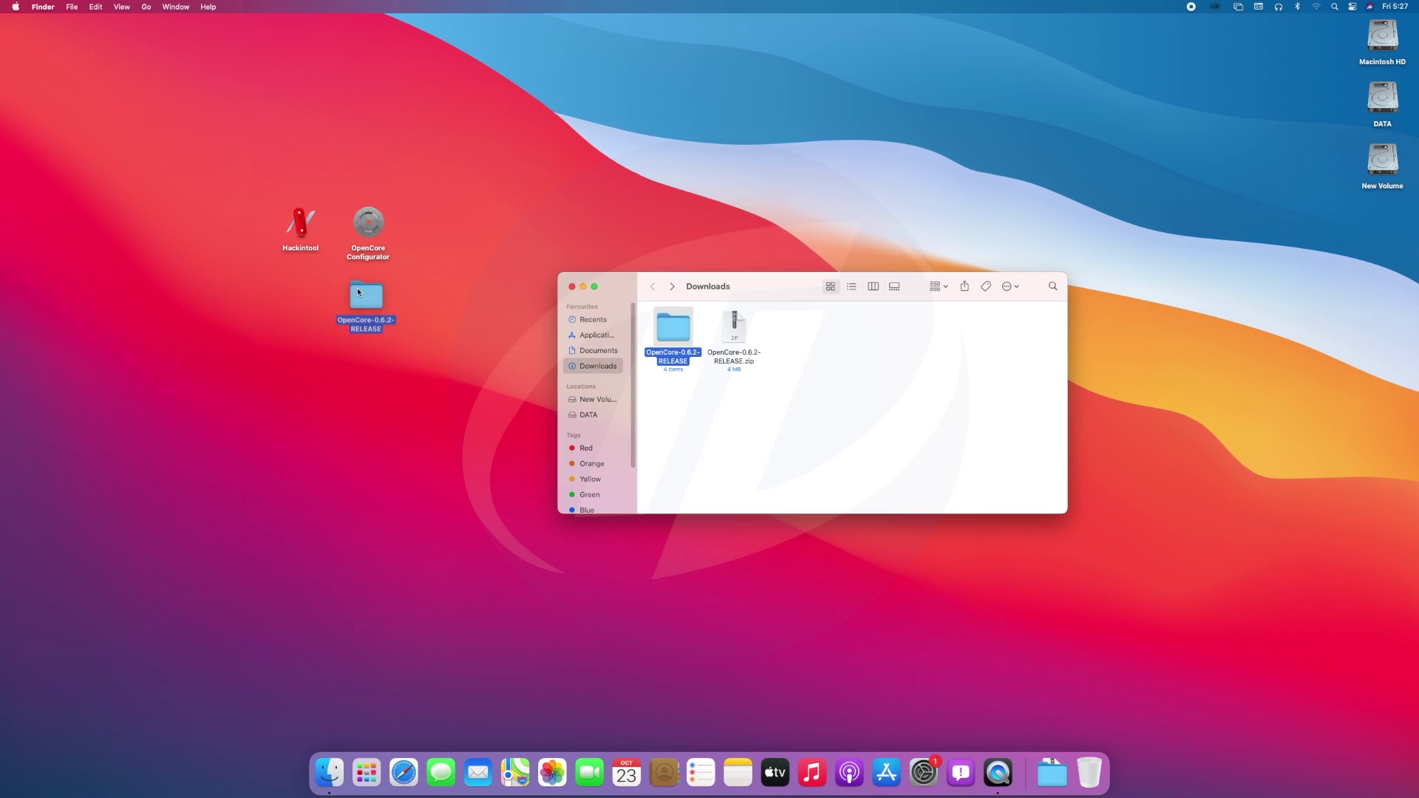
pyautogui.click(570, 286)
pyautogui.click(578, 282)
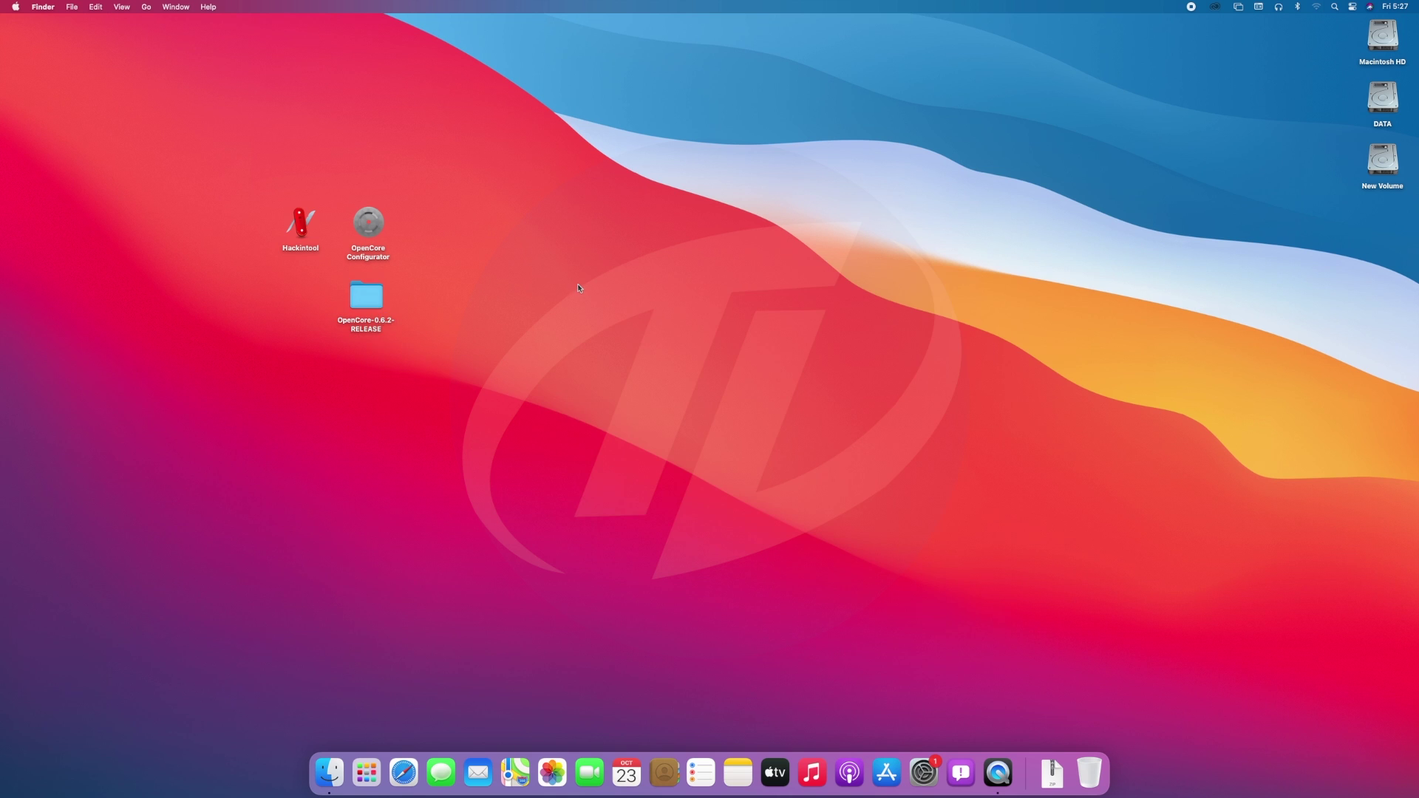
pyautogui.rightClick(578, 283)
pyautogui.click(608, 364)
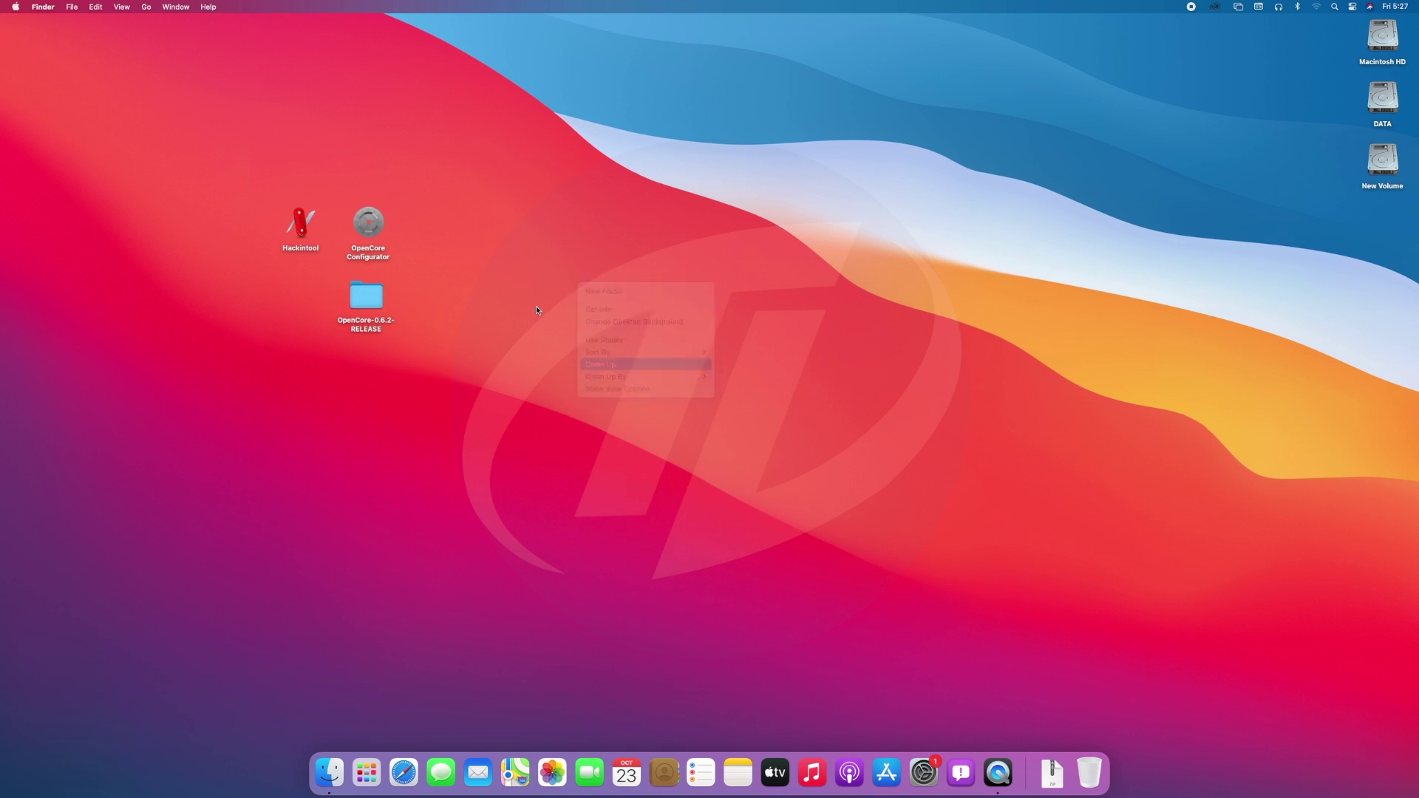
# Mount the EFI partition with OpenCore Configurator, entering the account password
pyautogui.doubleClick(368, 223)
pyautogui.click(1170, 7)
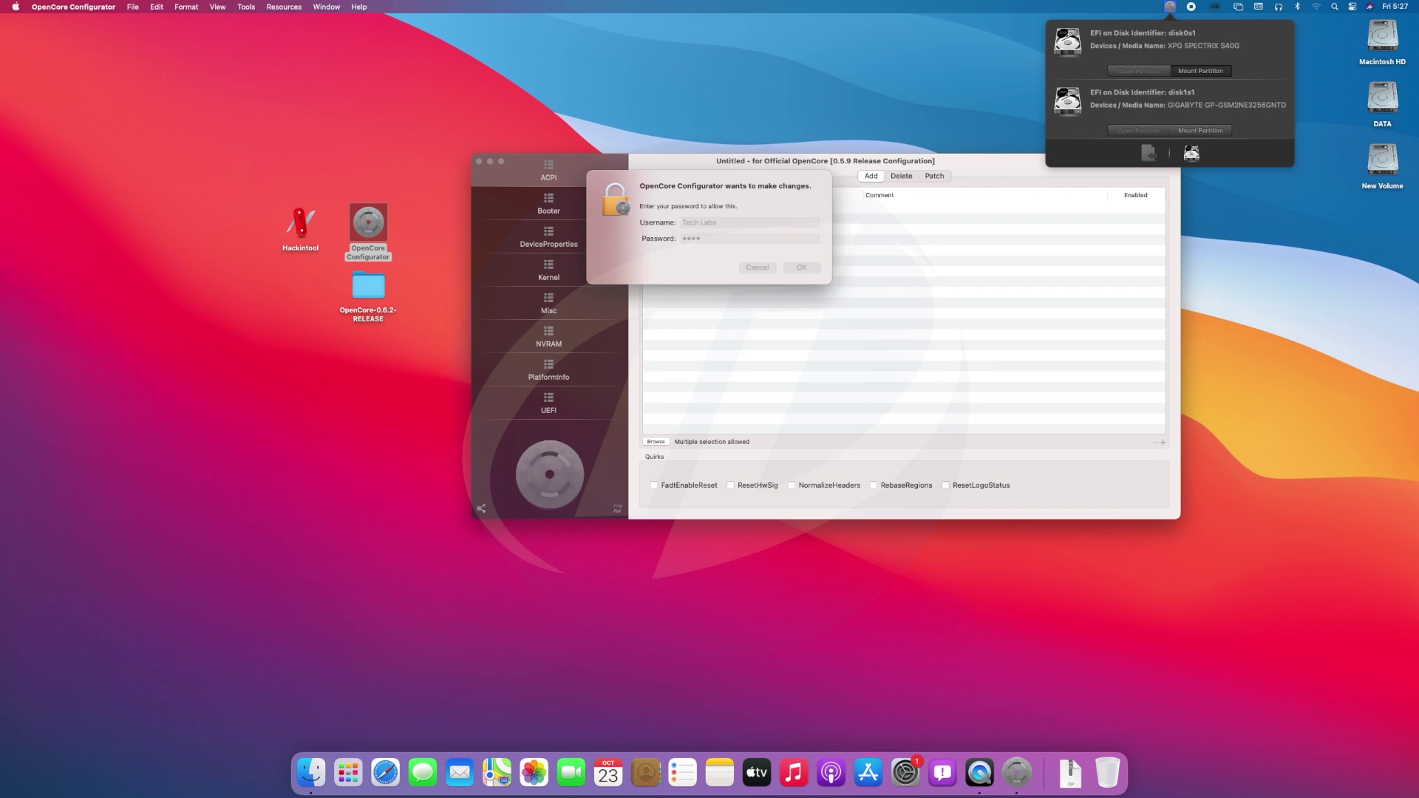
pyautogui.press('Return')
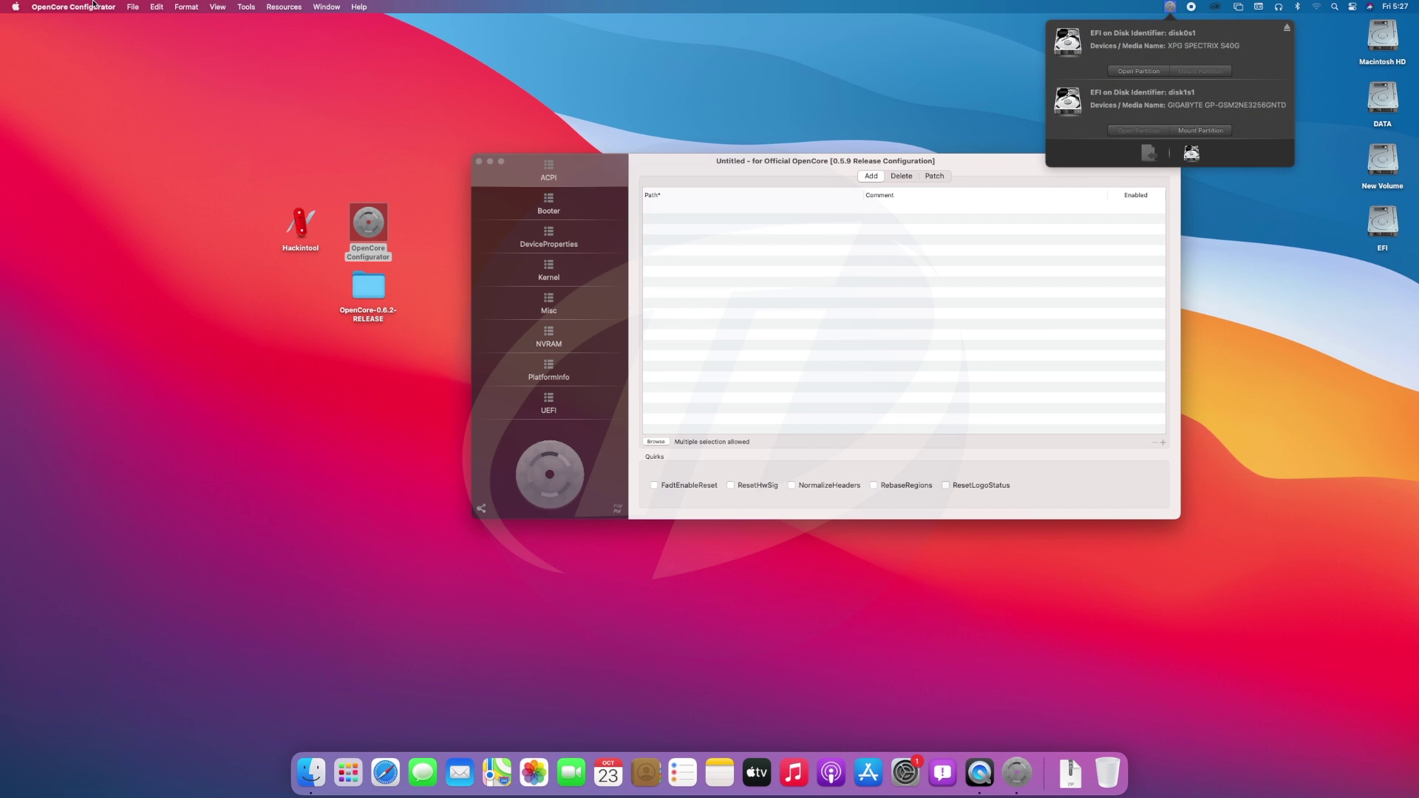
pyautogui.click(94, 4)
# Quit OpenCore Configurator and open the mounted partition's EFI folder in a right-hand window
pyautogui.click(89, 158)
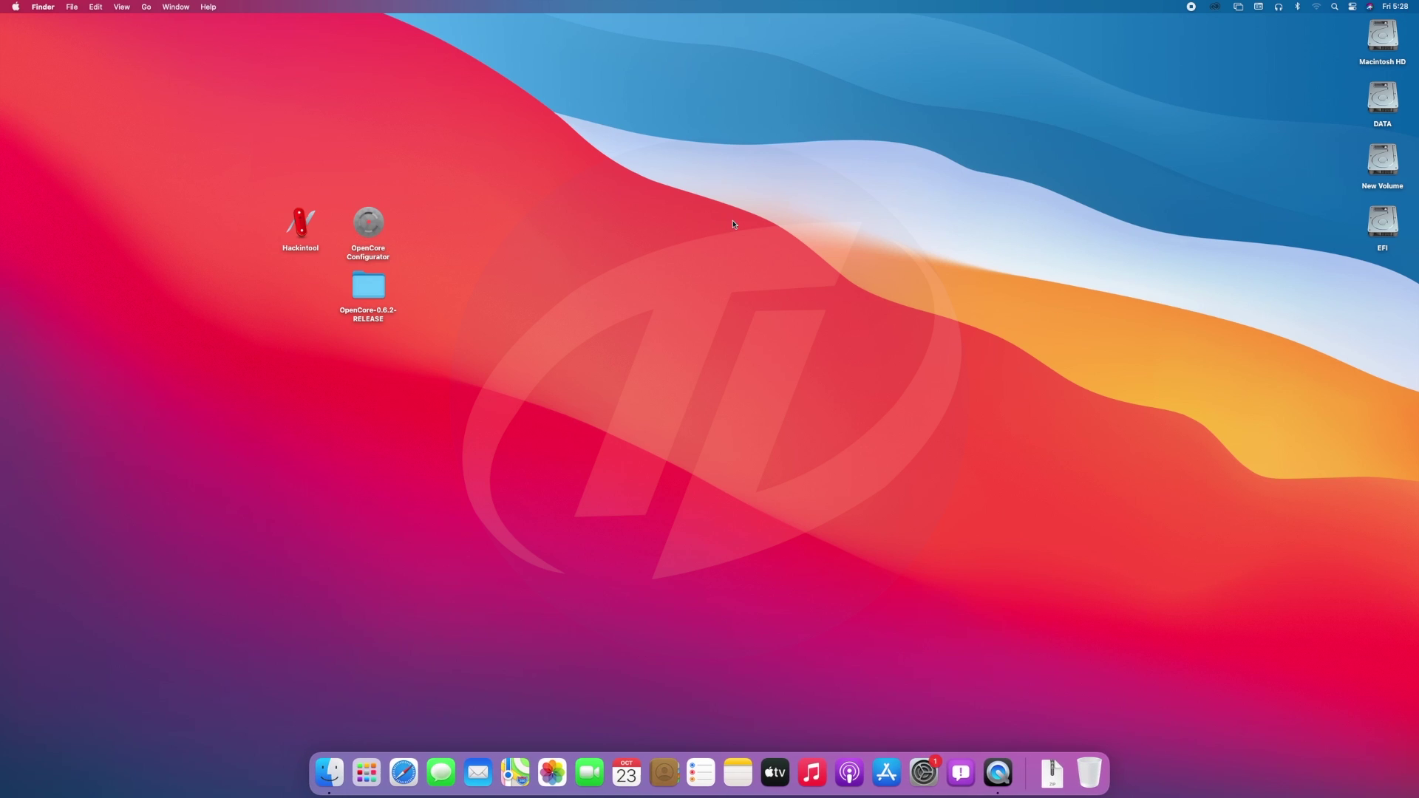
pyautogui.doubleClick(1384, 222)
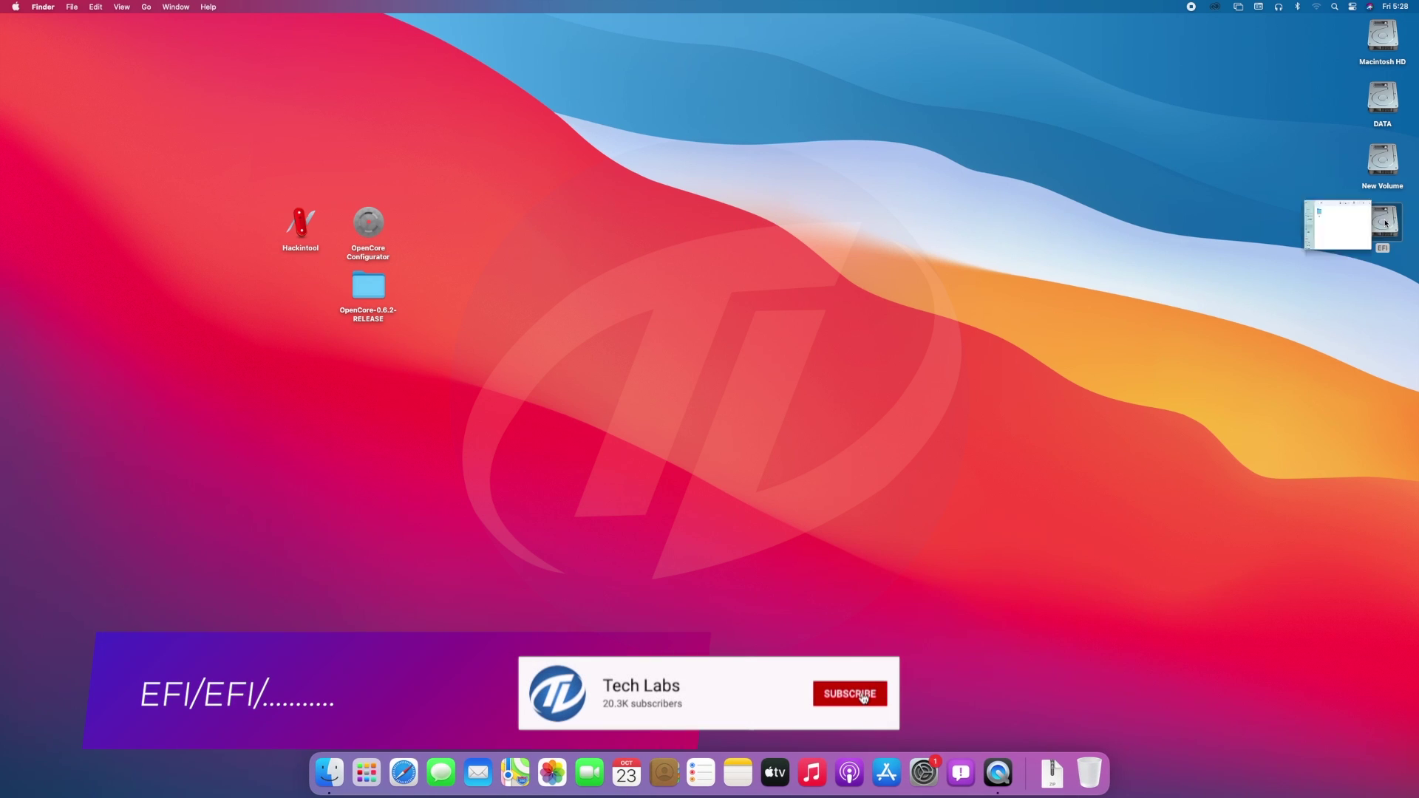
pyautogui.moveTo(628, 149); pyautogui.dragTo(979, 281)
pyautogui.doubleClick(922, 319)
# Open OpenCore-0.6.2-RELEASE > X64 > EFI in a second window on the left
pyautogui.click(356, 293)
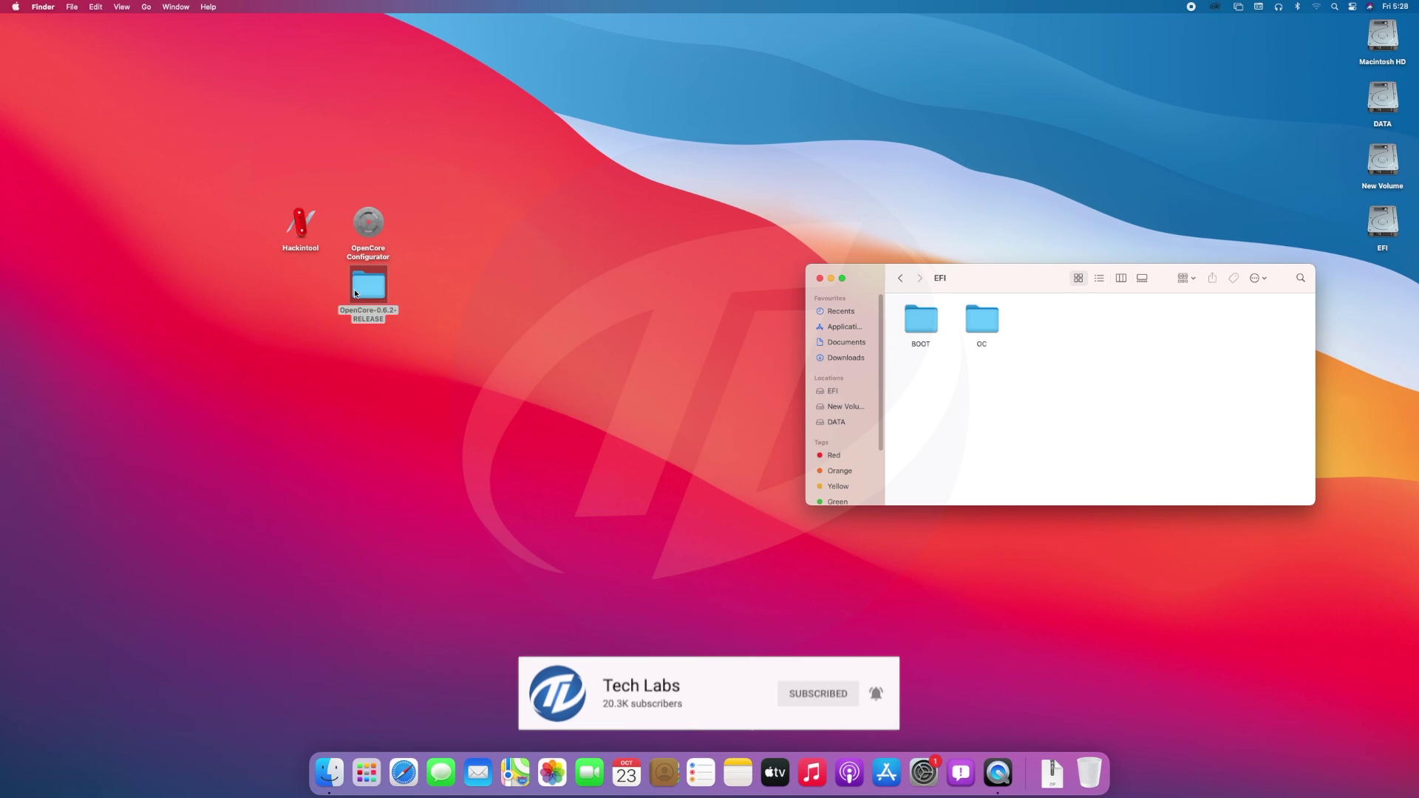
pyautogui.doubleClick(356, 294)
pyautogui.moveTo(712, 282); pyautogui.dragTo(432, 339)
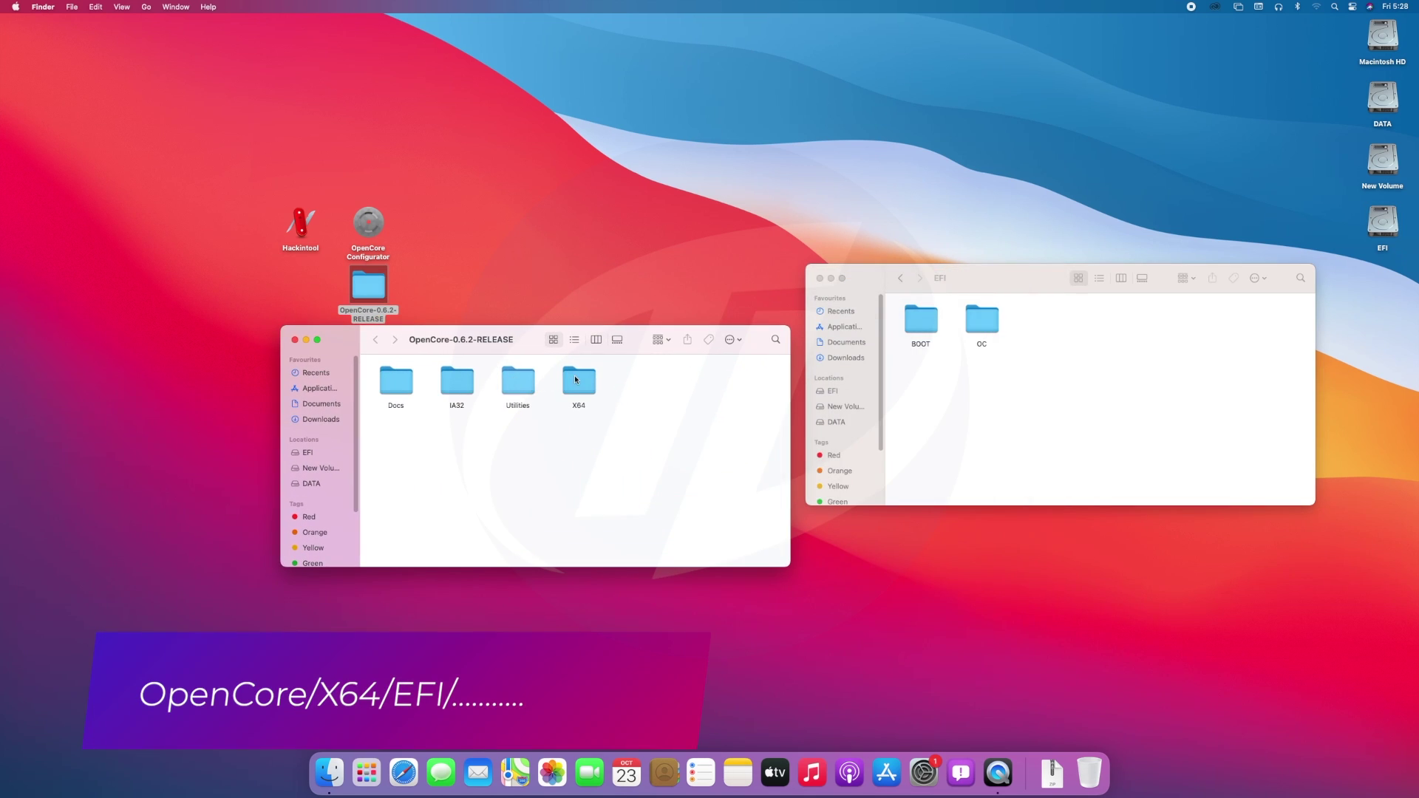
pyautogui.doubleClick(576, 381)
pyautogui.click(406, 381)
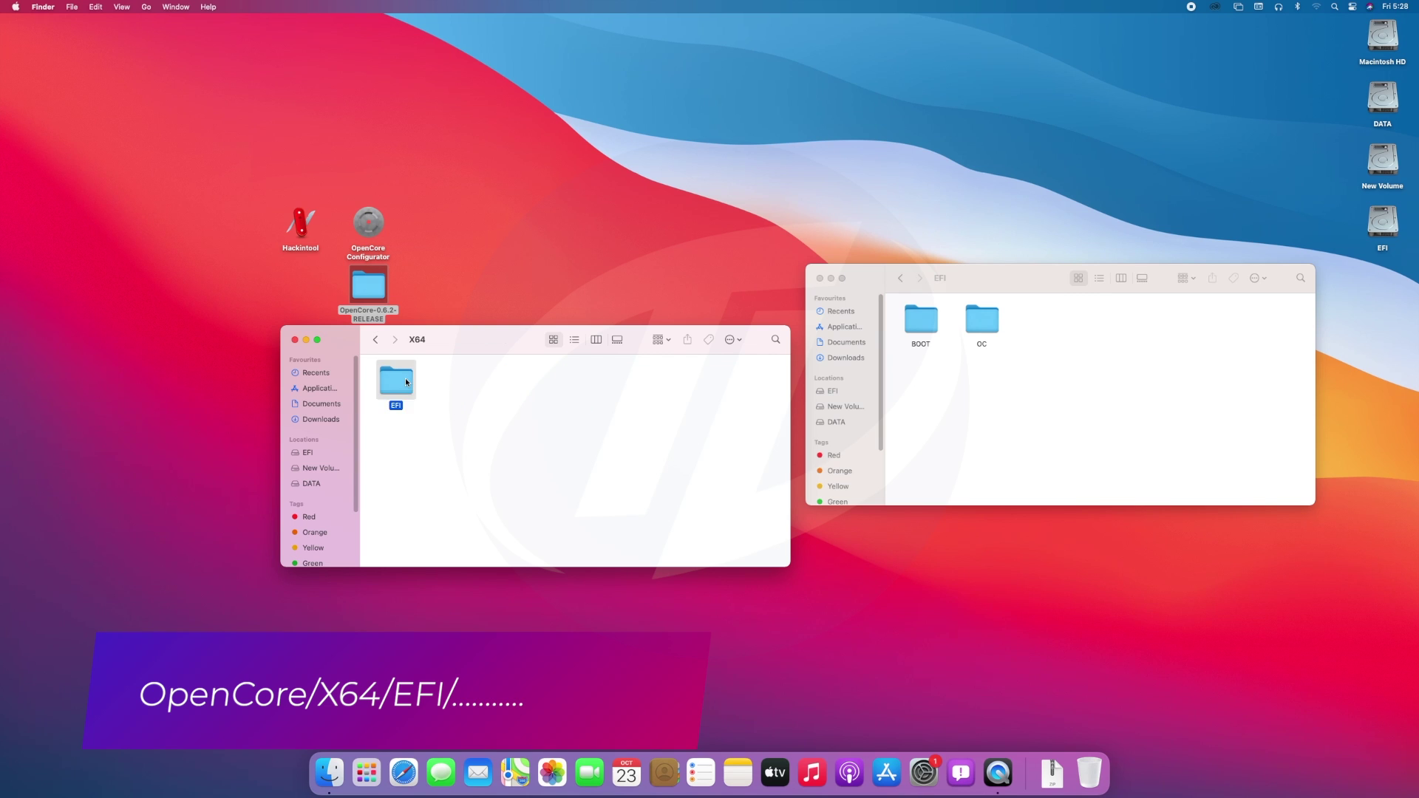
pyautogui.doubleClick(405, 381)
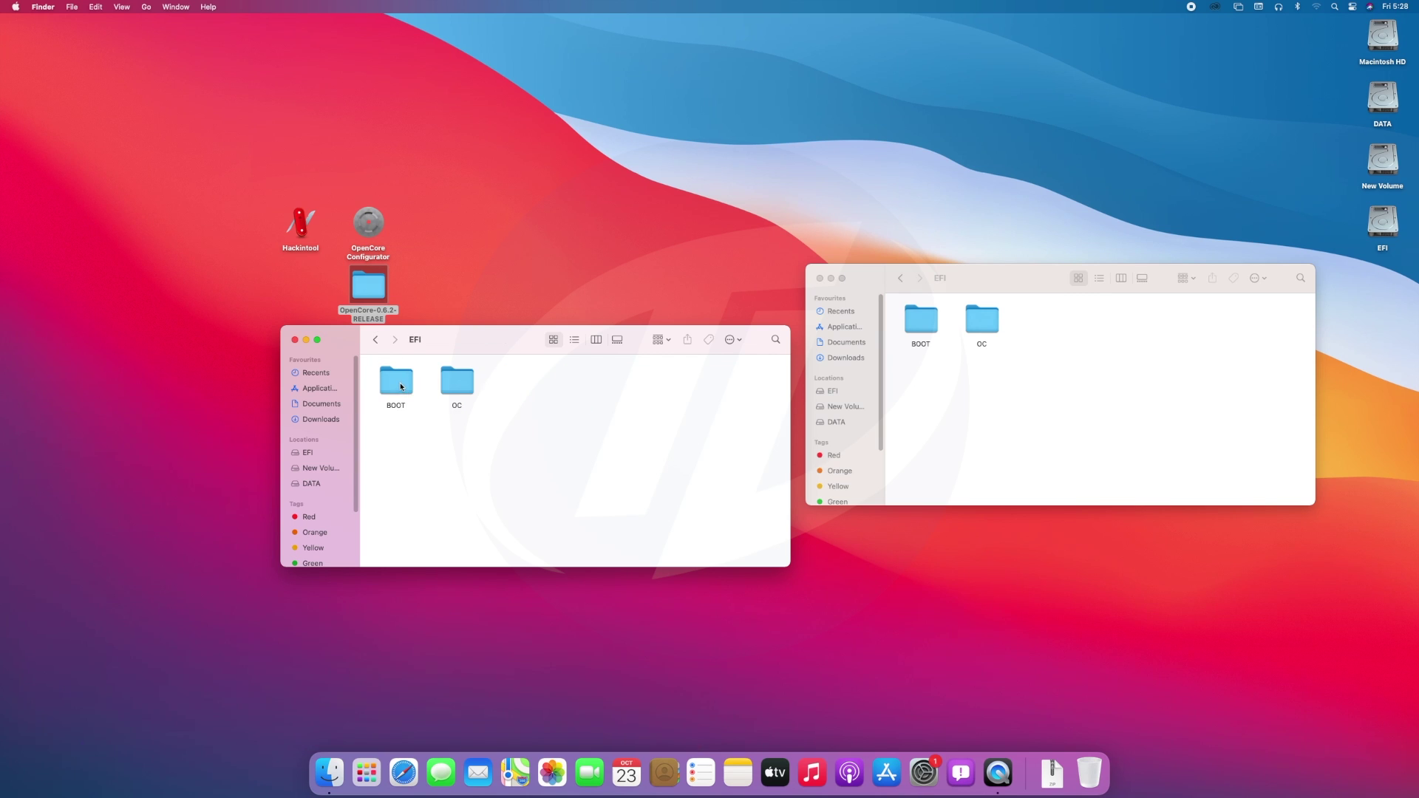
# Replace the partition's BOOT/BOOTX64.efi with the 0.6.2 release's BOOTX64.efi
pyautogui.doubleClick(401, 386)
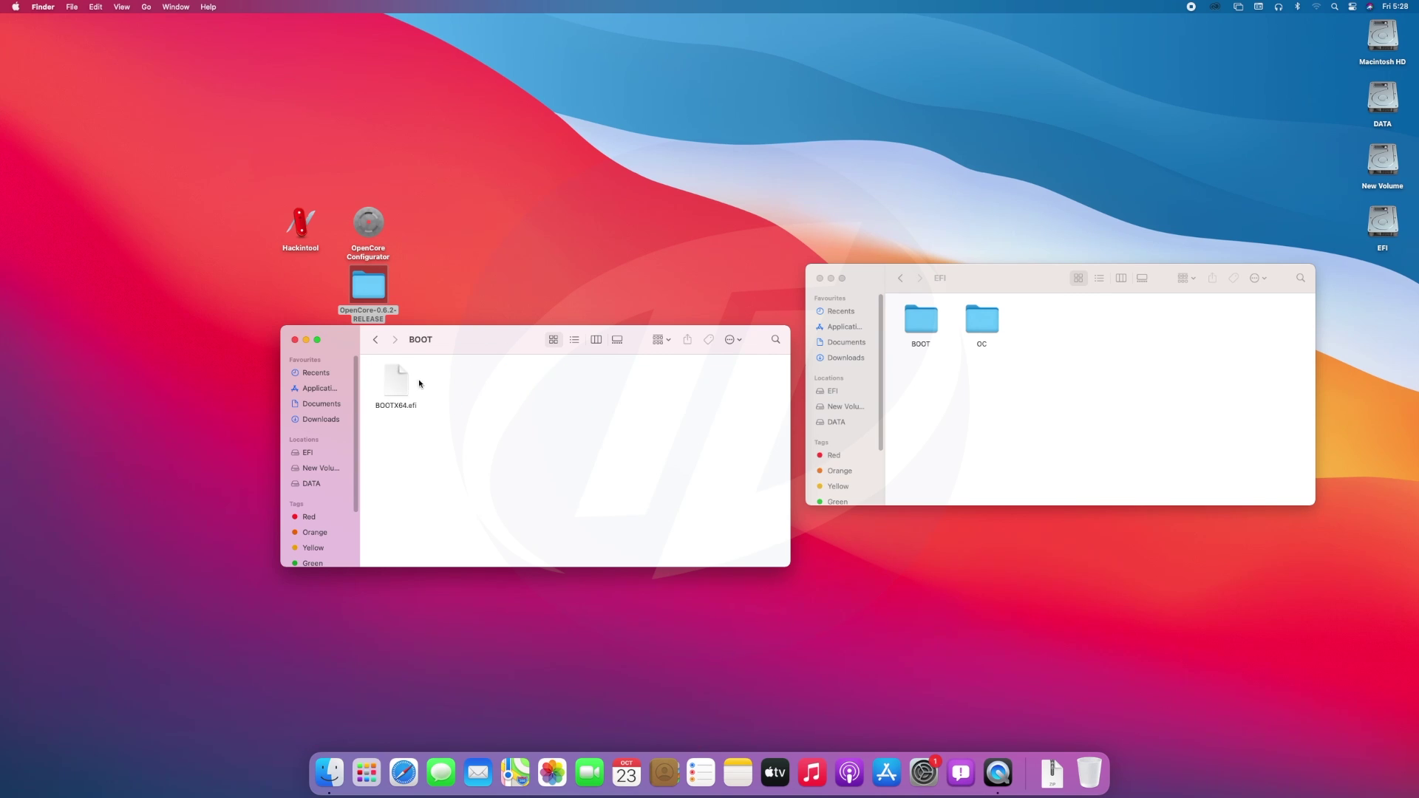
pyautogui.click(399, 386)
pyautogui.doubleClick(918, 333)
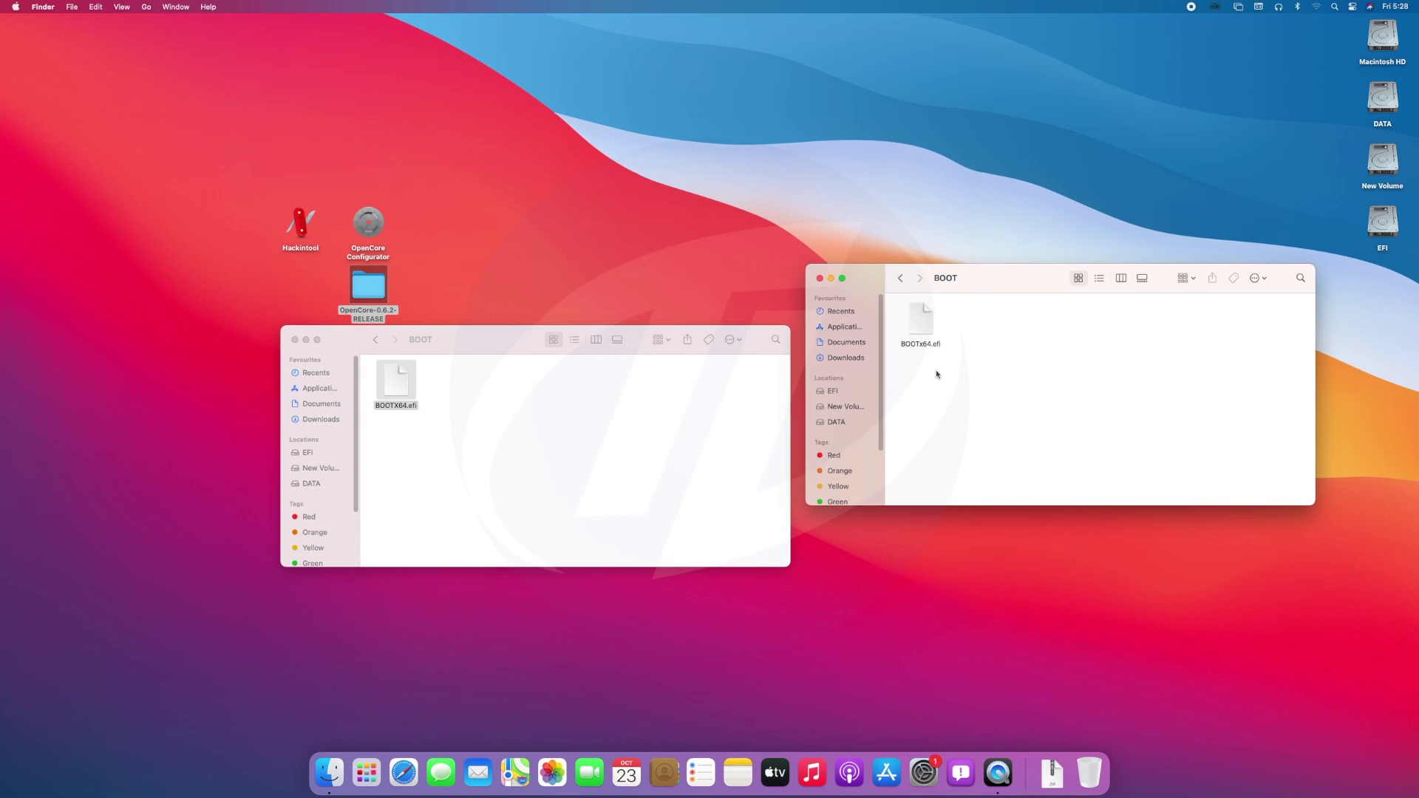
pyautogui.press('super+alt+v')
pyautogui.click(341, 638)
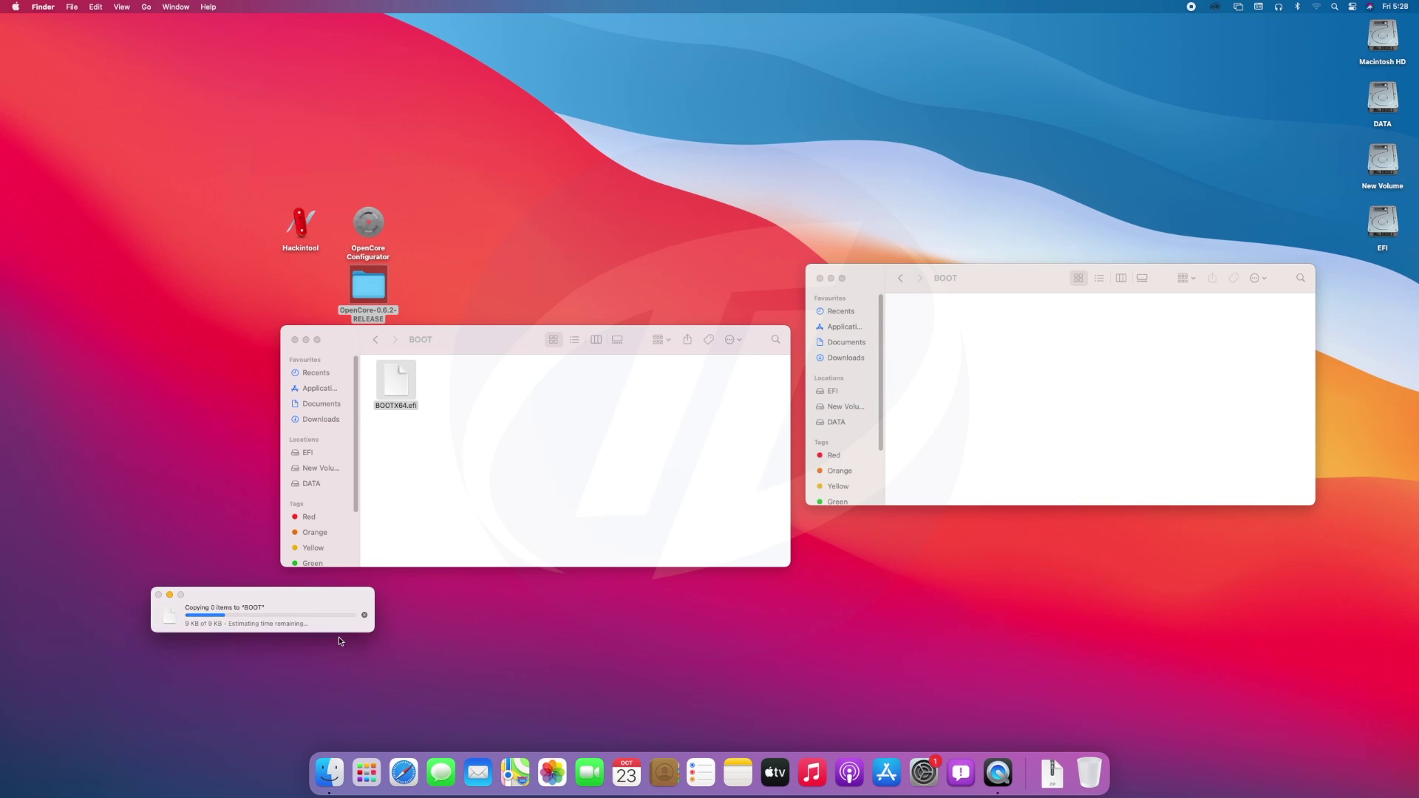
# Replace the partition's OC/Bootstrap/Bootstrap.efi with the release's new Bootstrap.efi
pyautogui.click(377, 342)
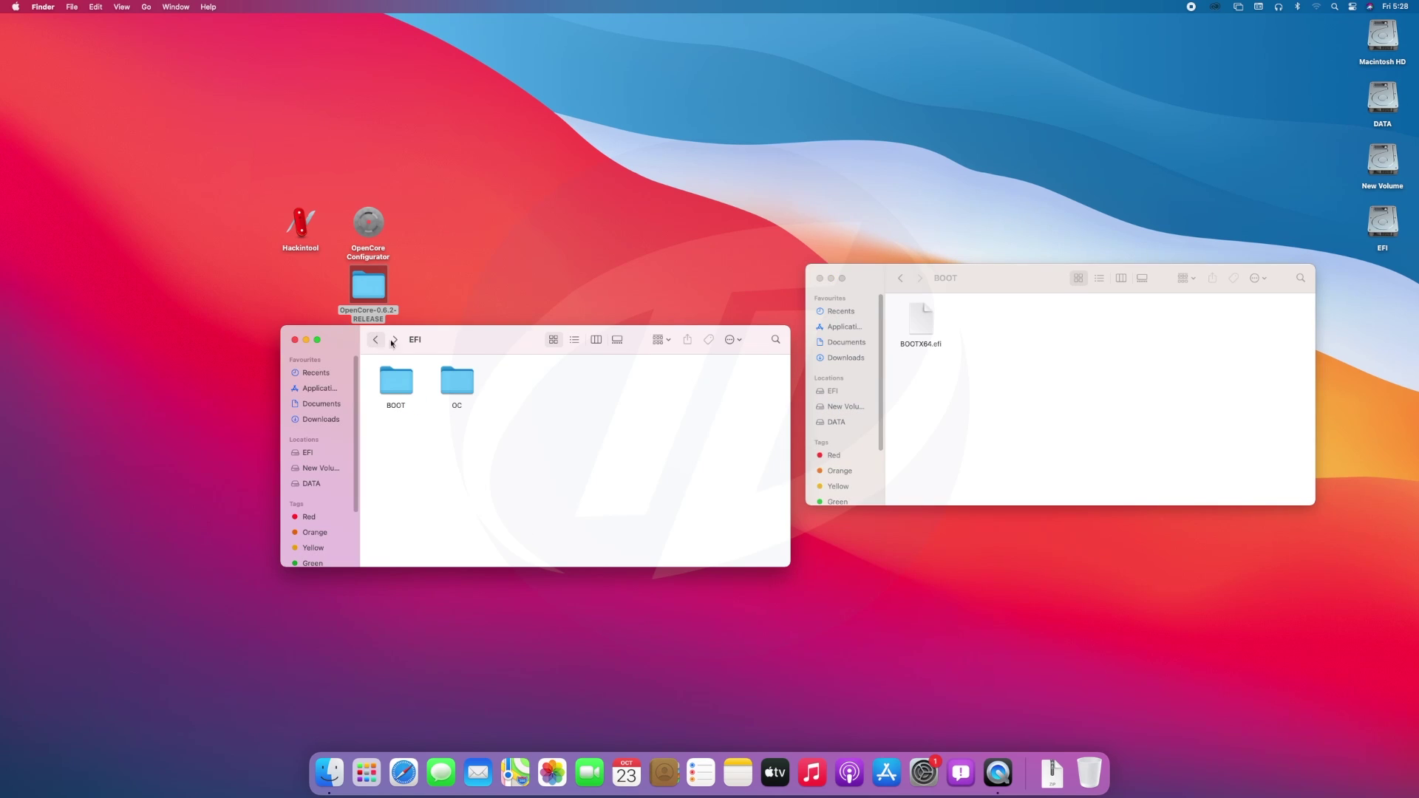
pyautogui.doubleClick(451, 379)
pyautogui.click(901, 278)
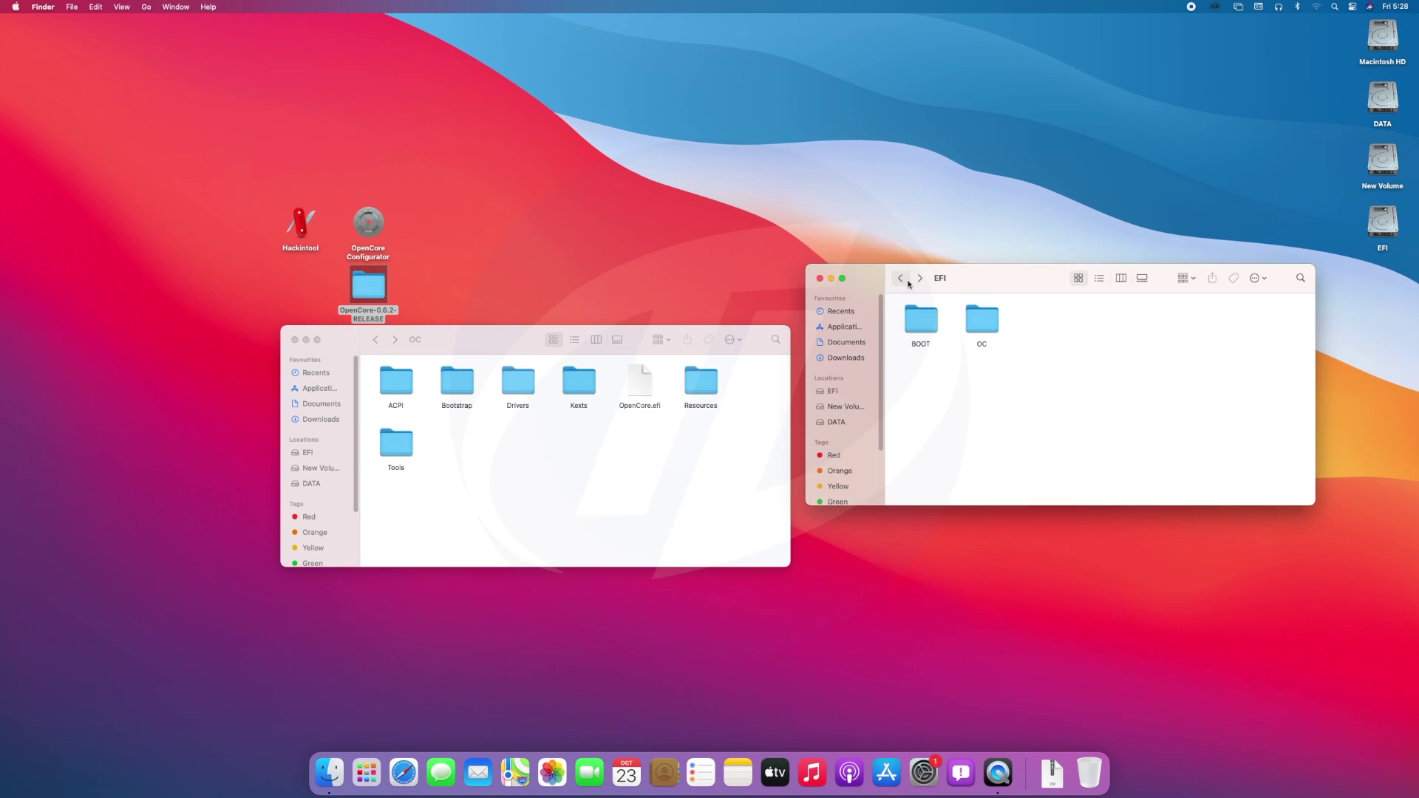
pyautogui.doubleClick(974, 324)
pyautogui.doubleClick(984, 323)
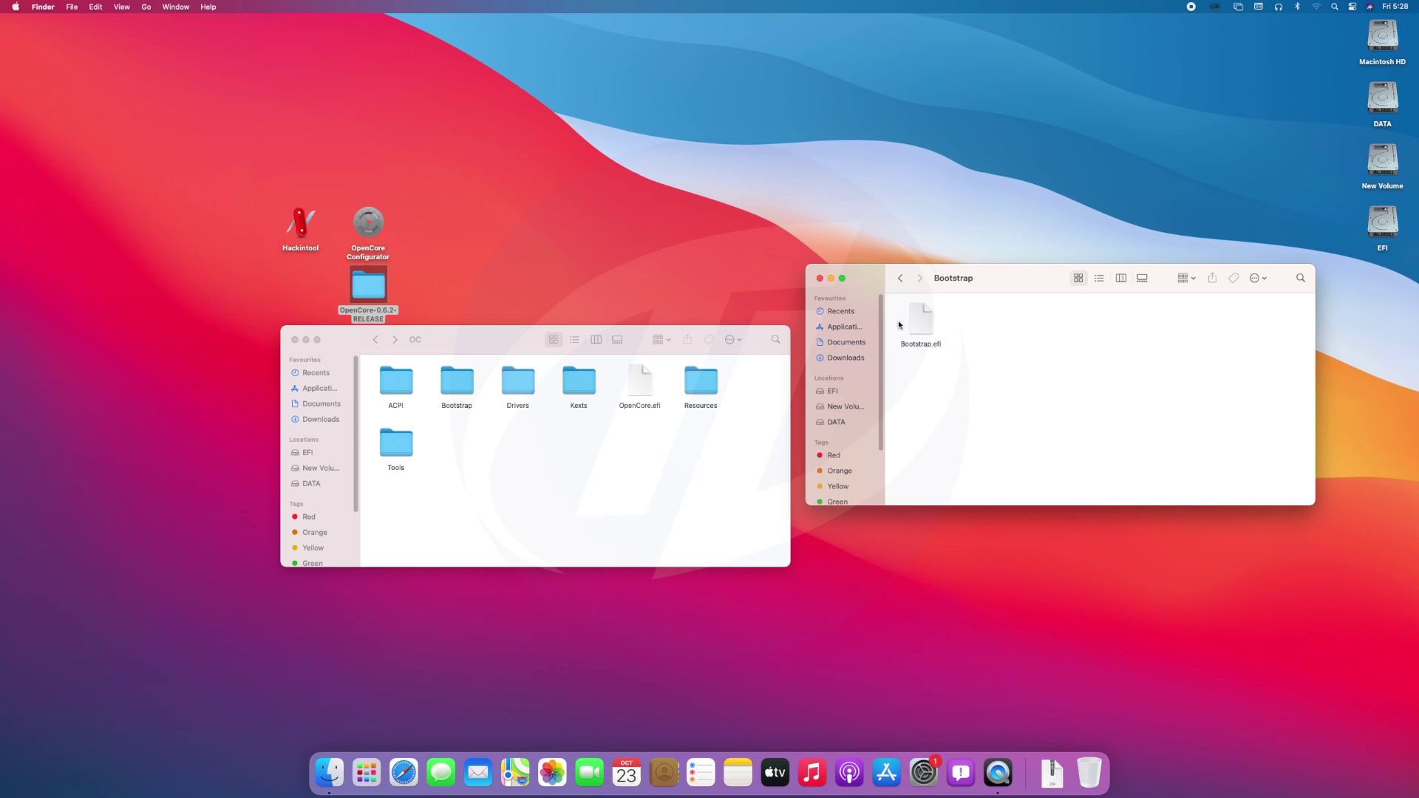
pyautogui.doubleClick(446, 383)
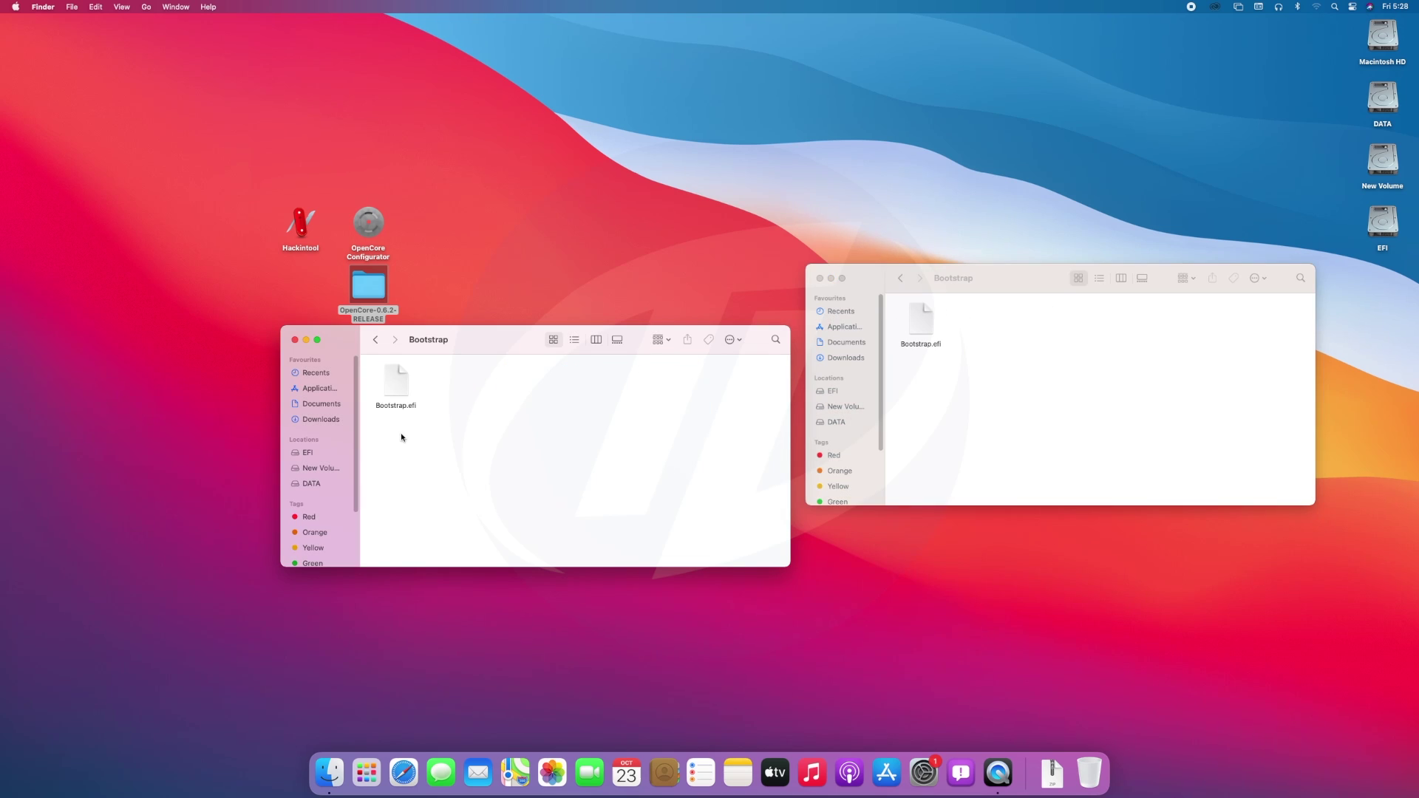
pyautogui.click(403, 388)
pyautogui.click(1103, 446)
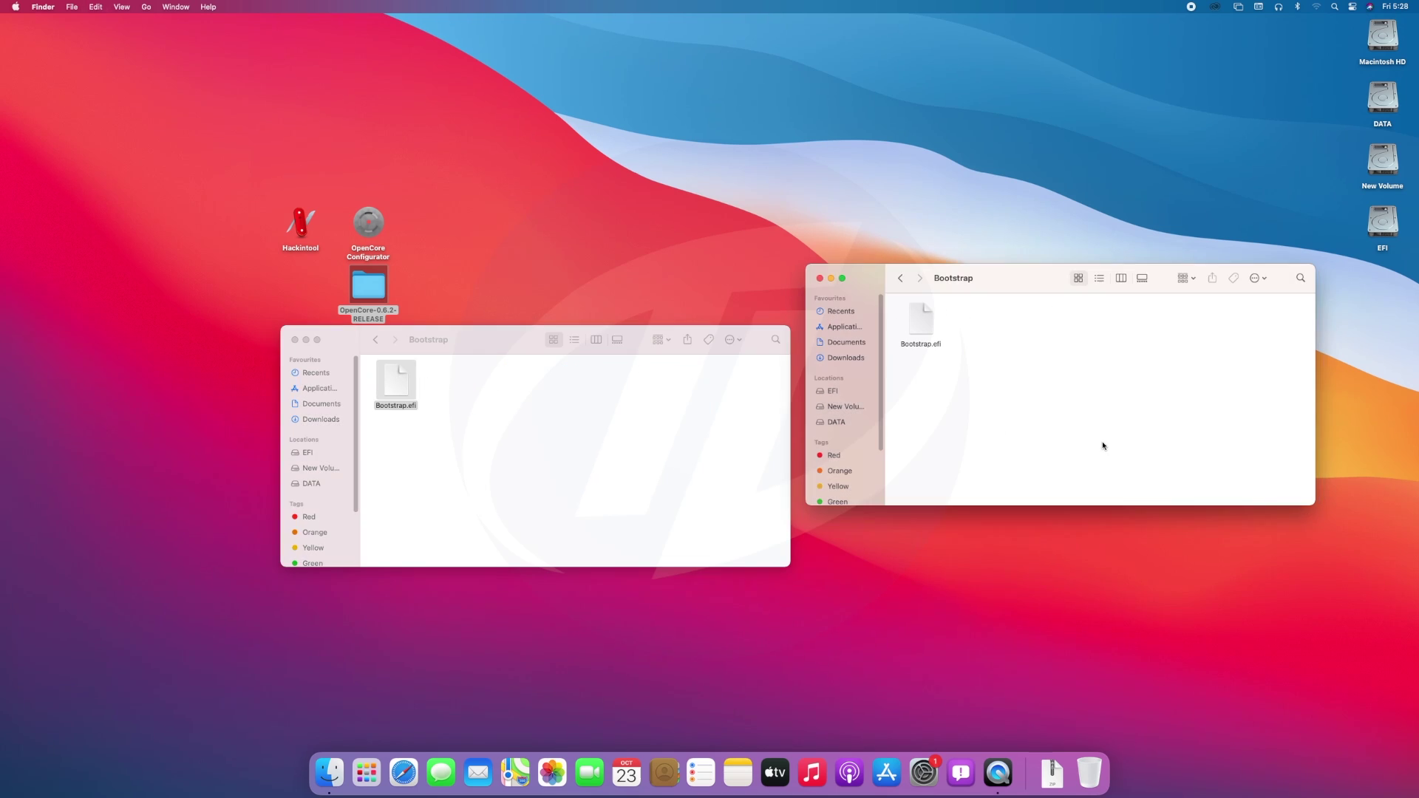
pyautogui.press('super+alt+v')
pyautogui.click(347, 637)
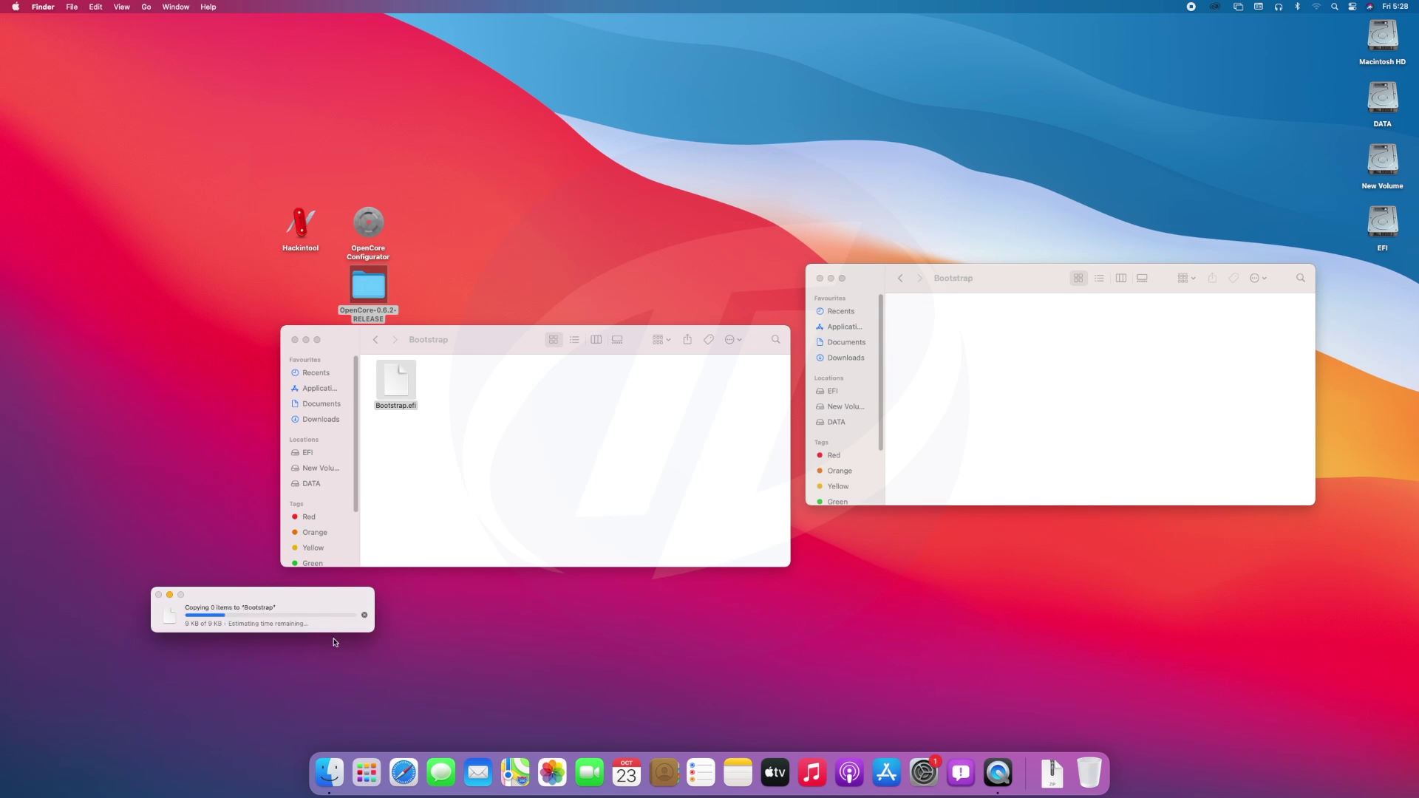
# Move the 0.6.2 OpenCanopy.efi and OpenRuntime.efi into the partition's OC/Drivers folder, replacing the old copies
pyautogui.click(376, 340)
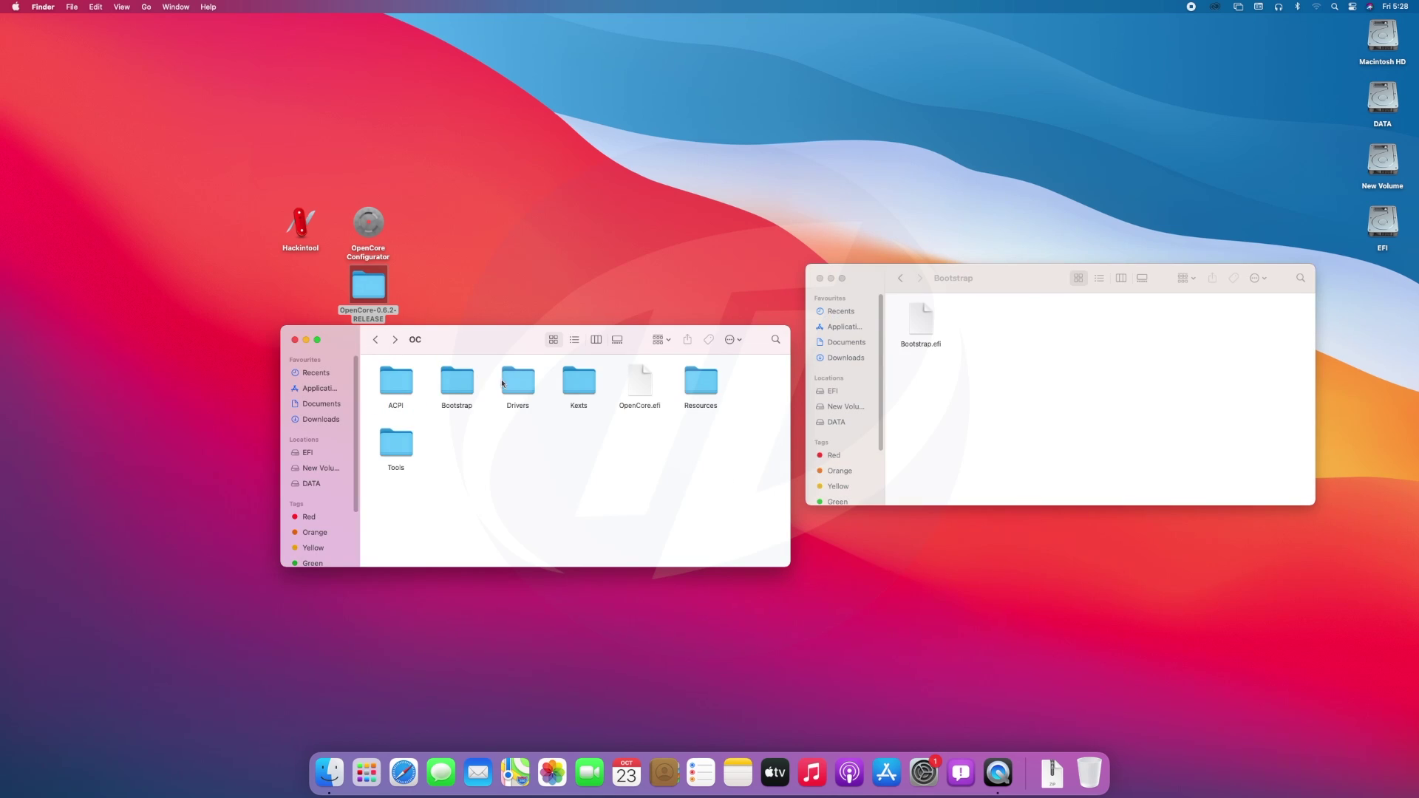
pyautogui.doubleClick(520, 383)
pyautogui.click(1068, 374)
pyautogui.press('super+Up')
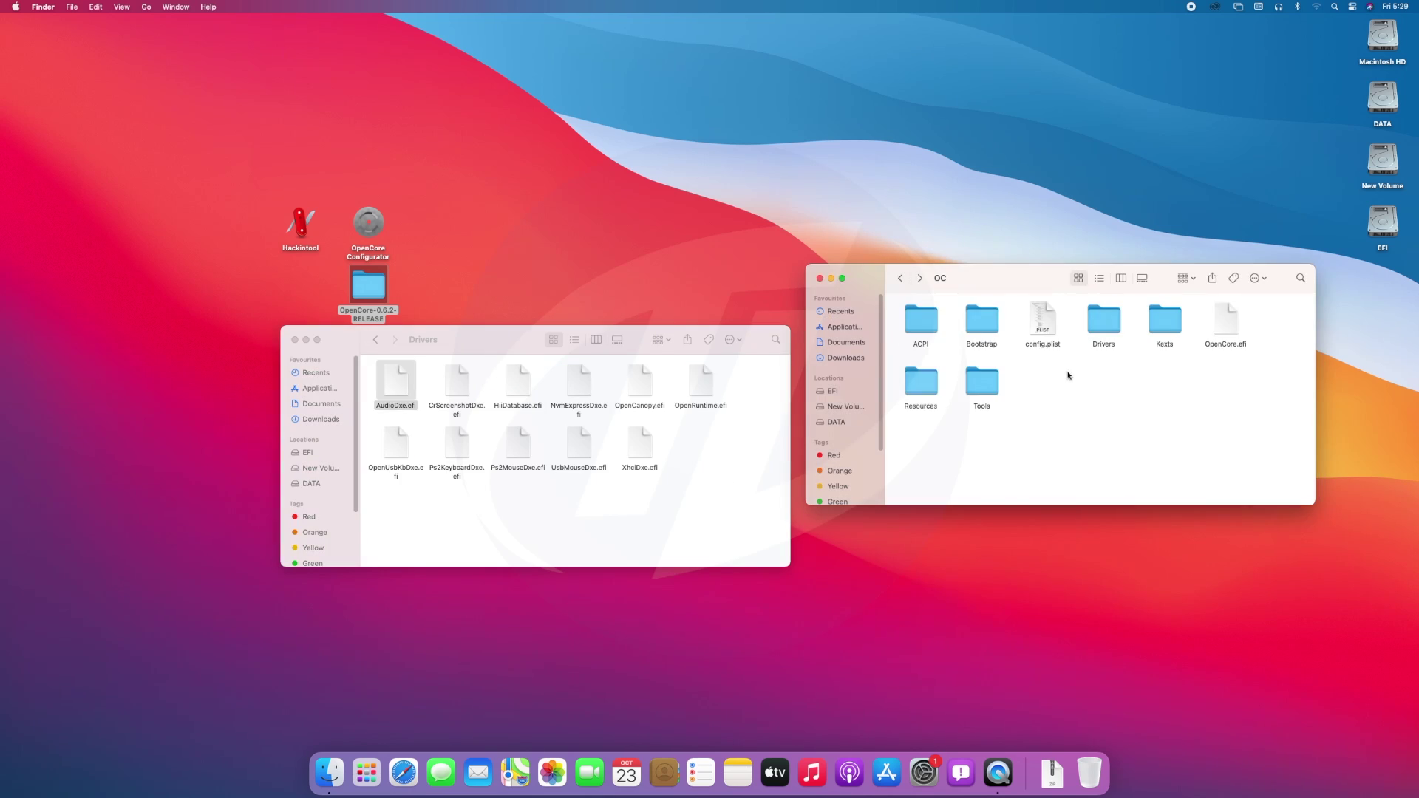
pyautogui.doubleClick(1104, 320)
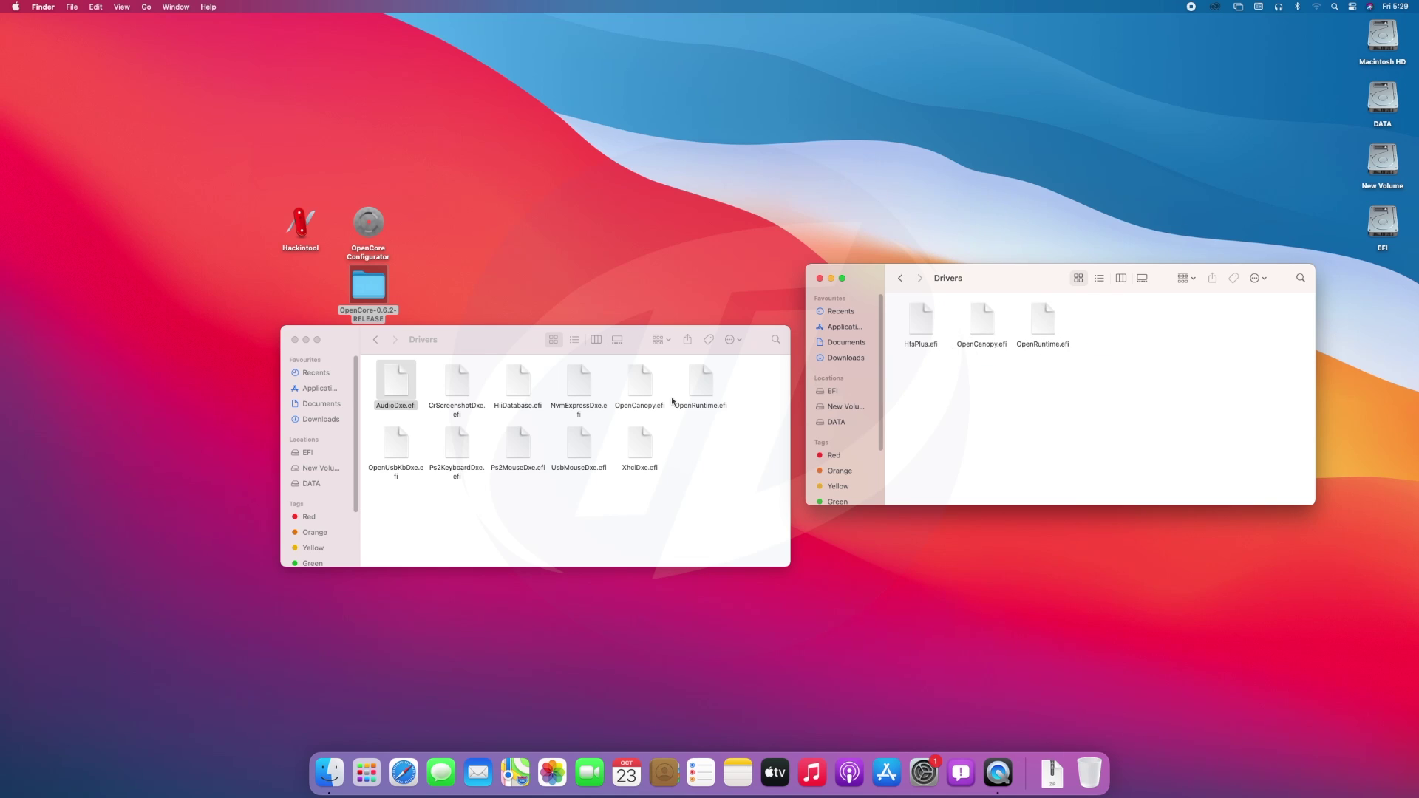
pyautogui.click(436, 386)
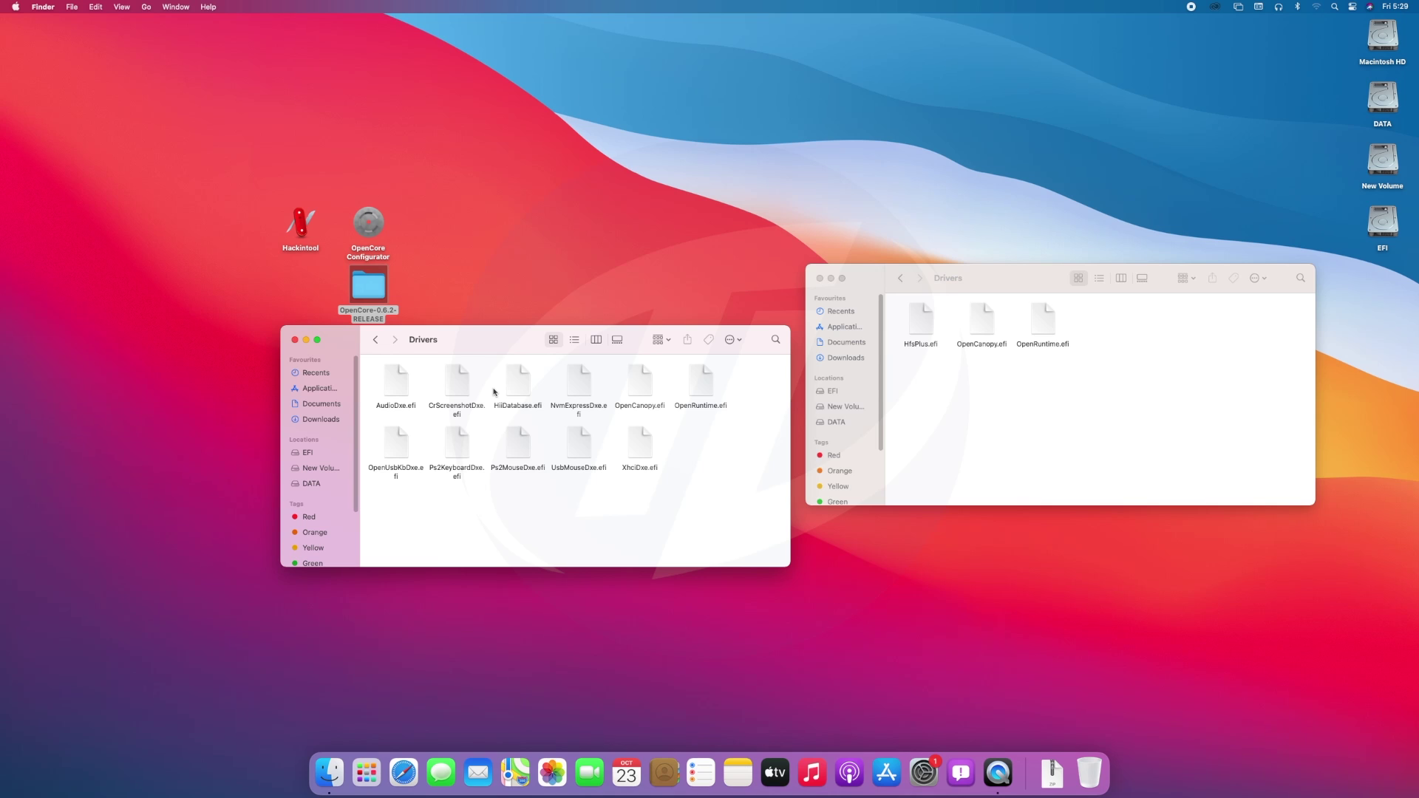
pyautogui.click(636, 383)
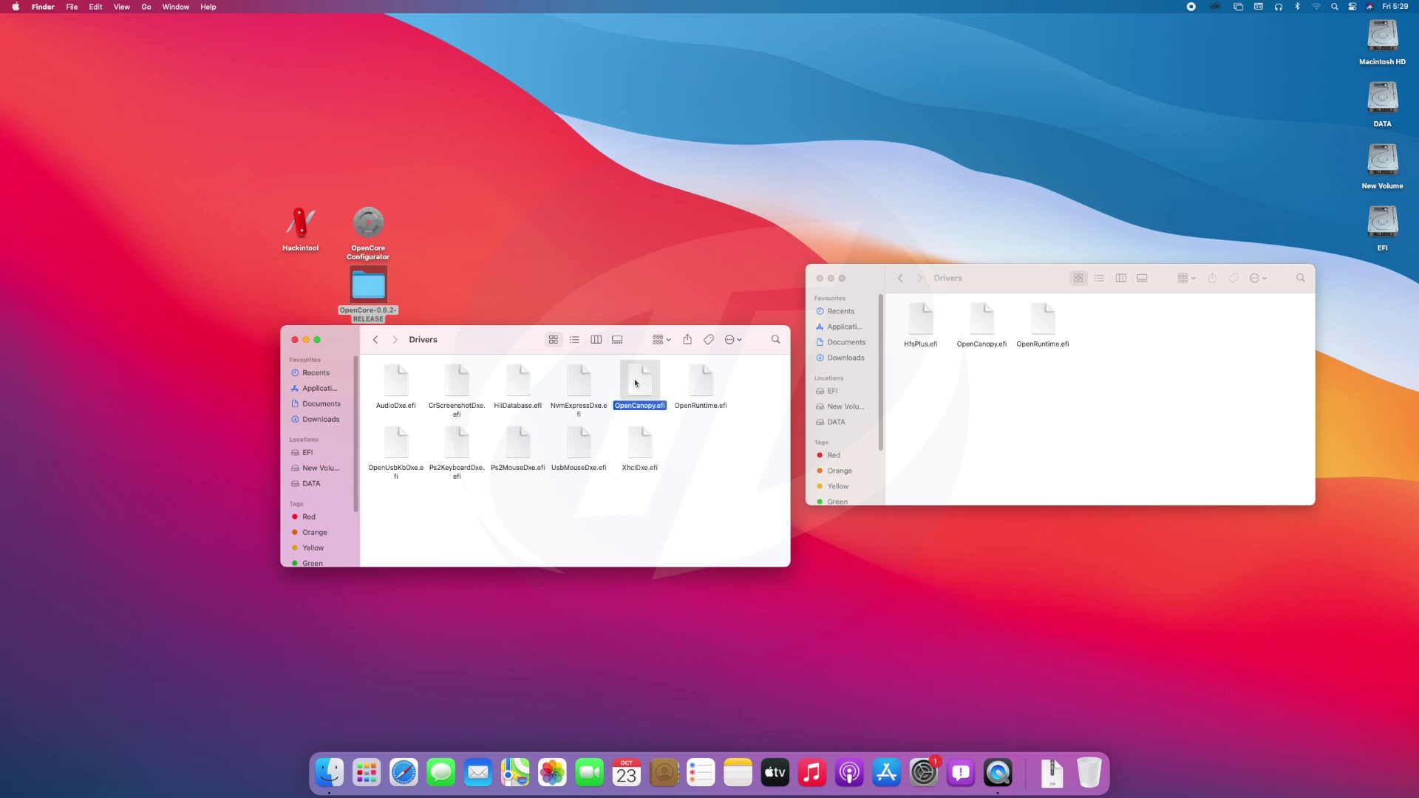
pyautogui.keyDown('super'); pyautogui.click(709, 391); pyautogui.keyUp('super')
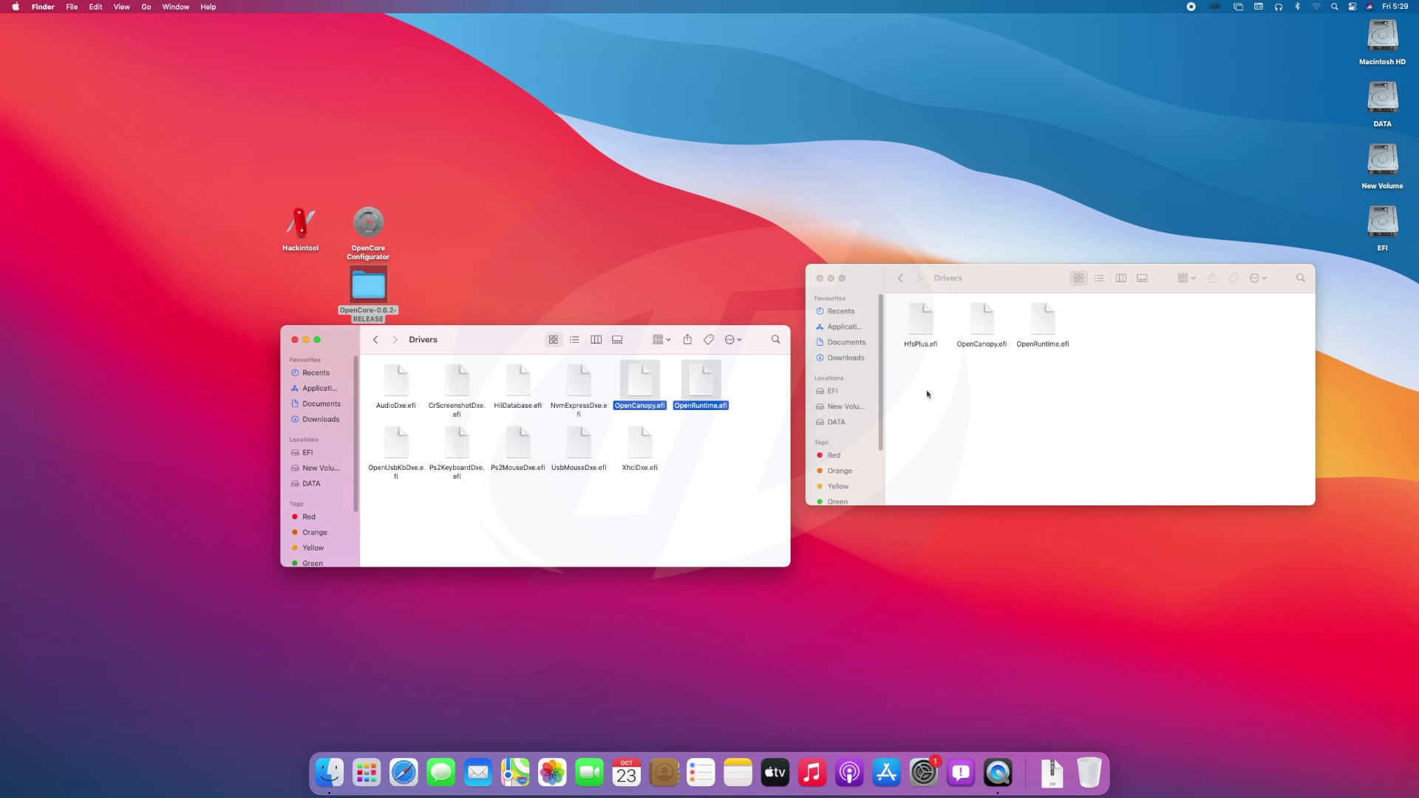
pyautogui.click(1133, 400)
pyautogui.press('super+alt+v')
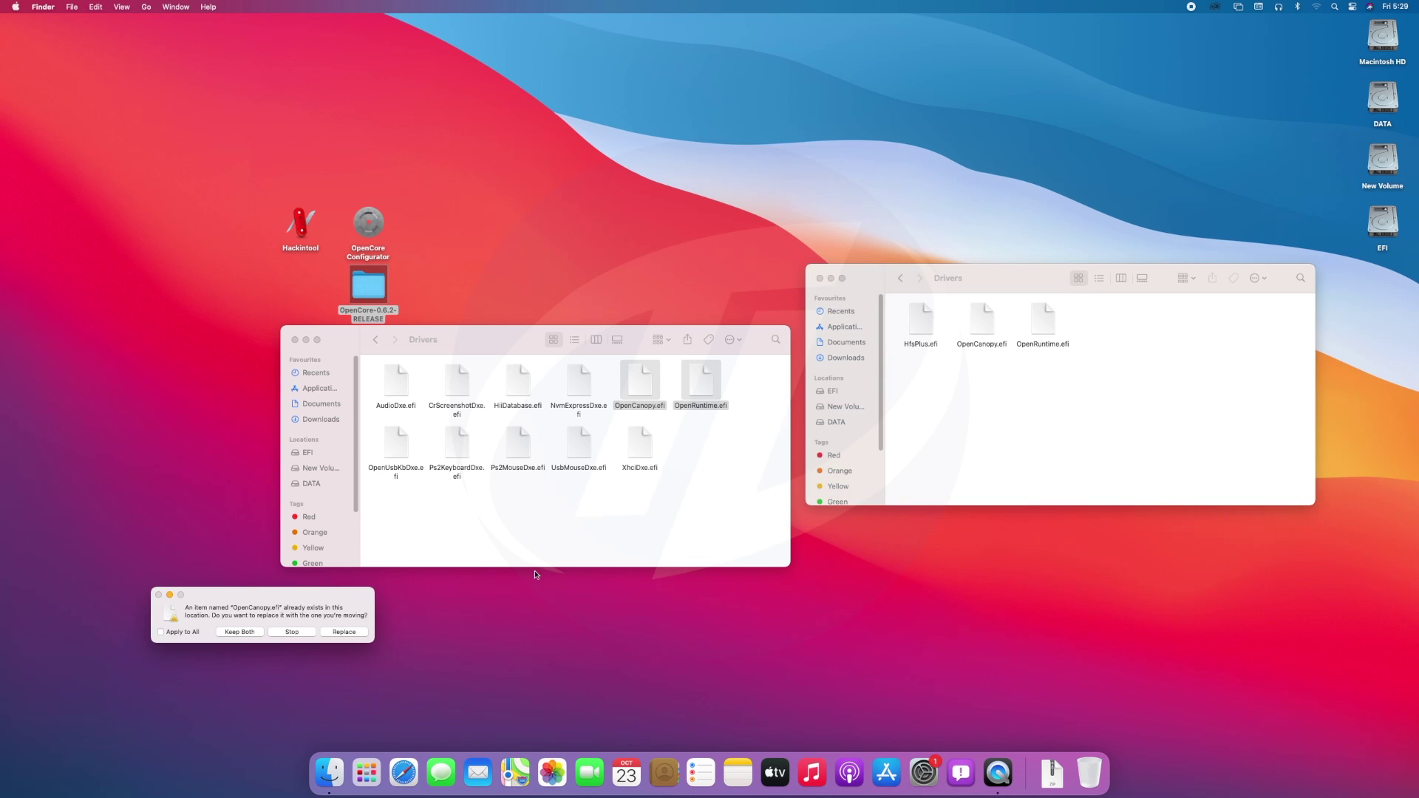
pyautogui.click(353, 630)
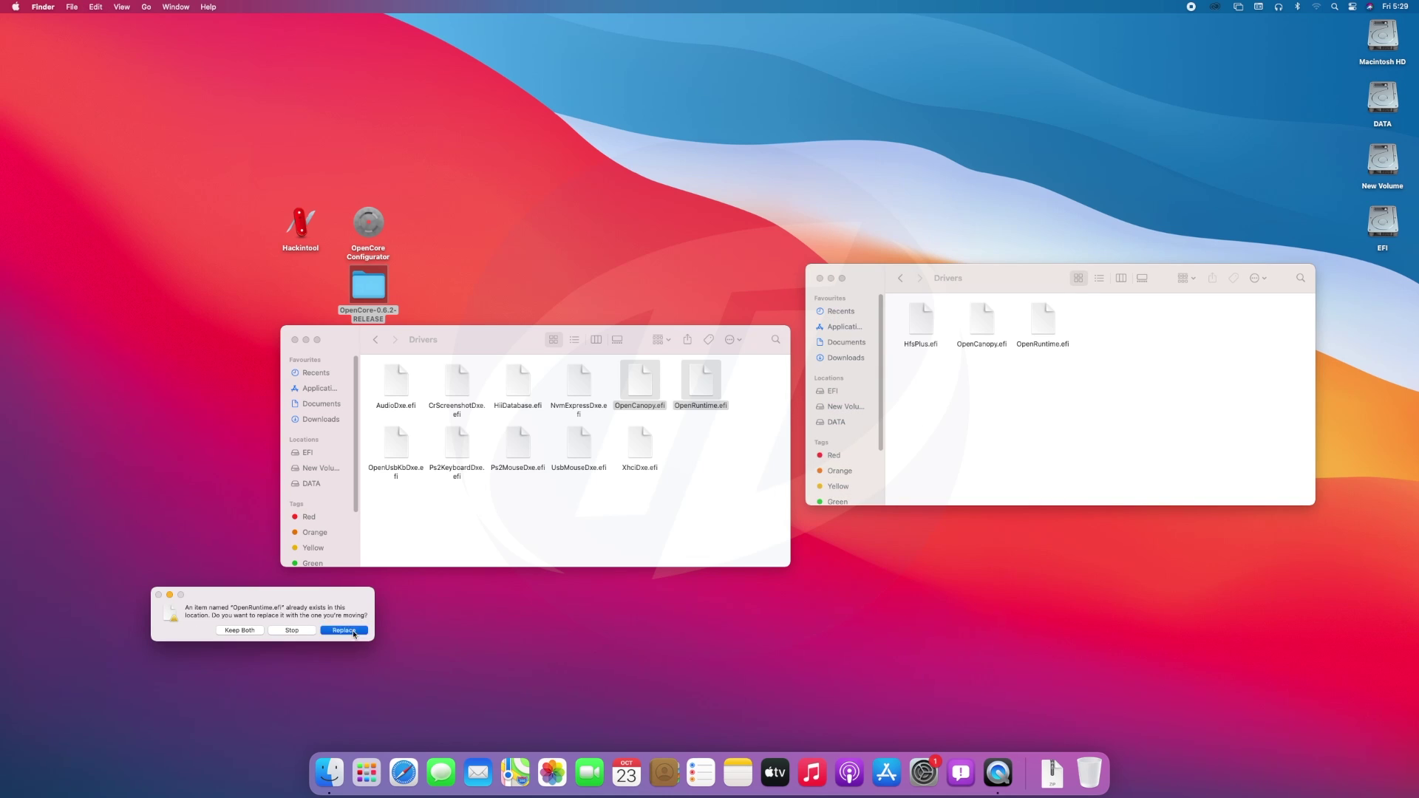
# Replace the partition's OC/OpenCore.efi with the 0.6.2 release's OpenCore.efi
pyautogui.click(900, 278)
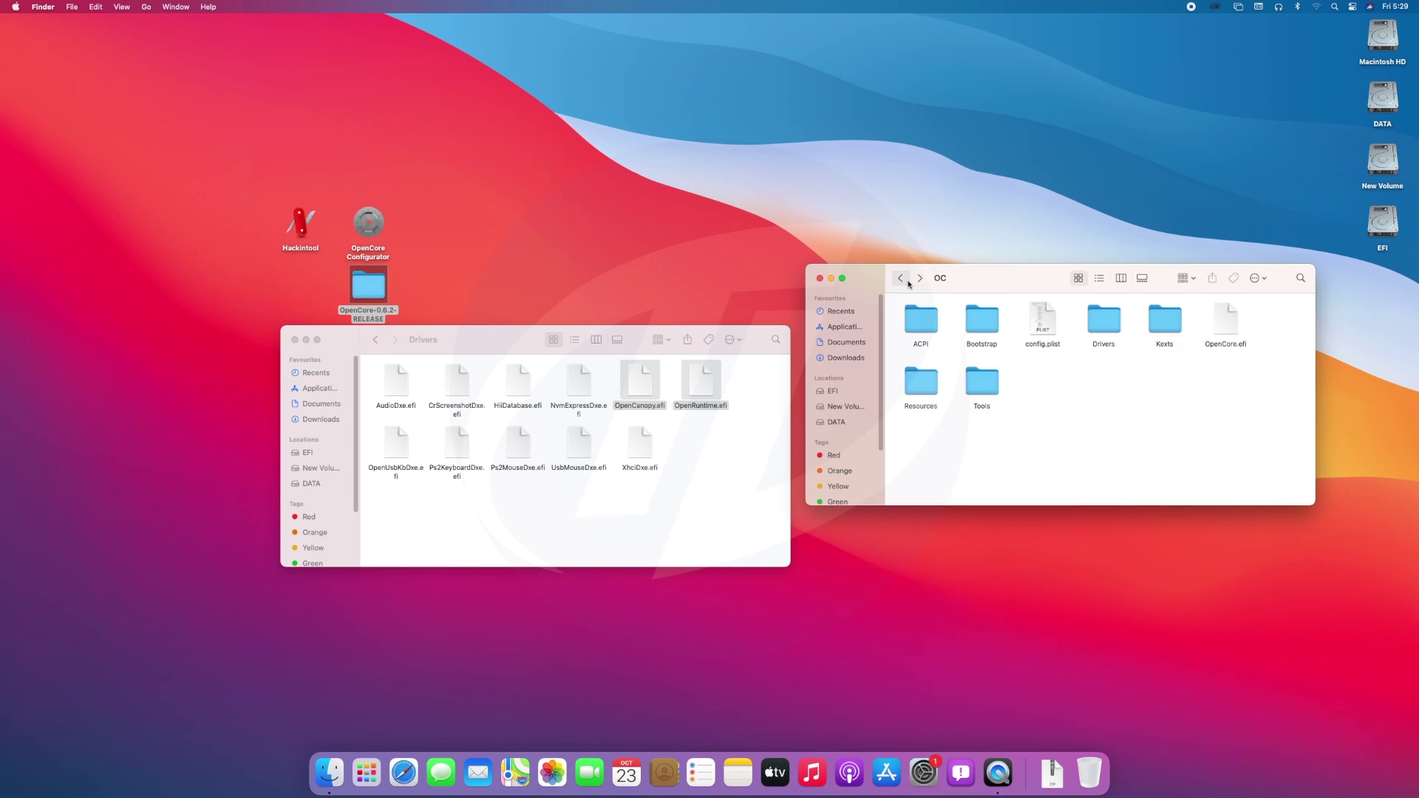
pyautogui.click(375, 339)
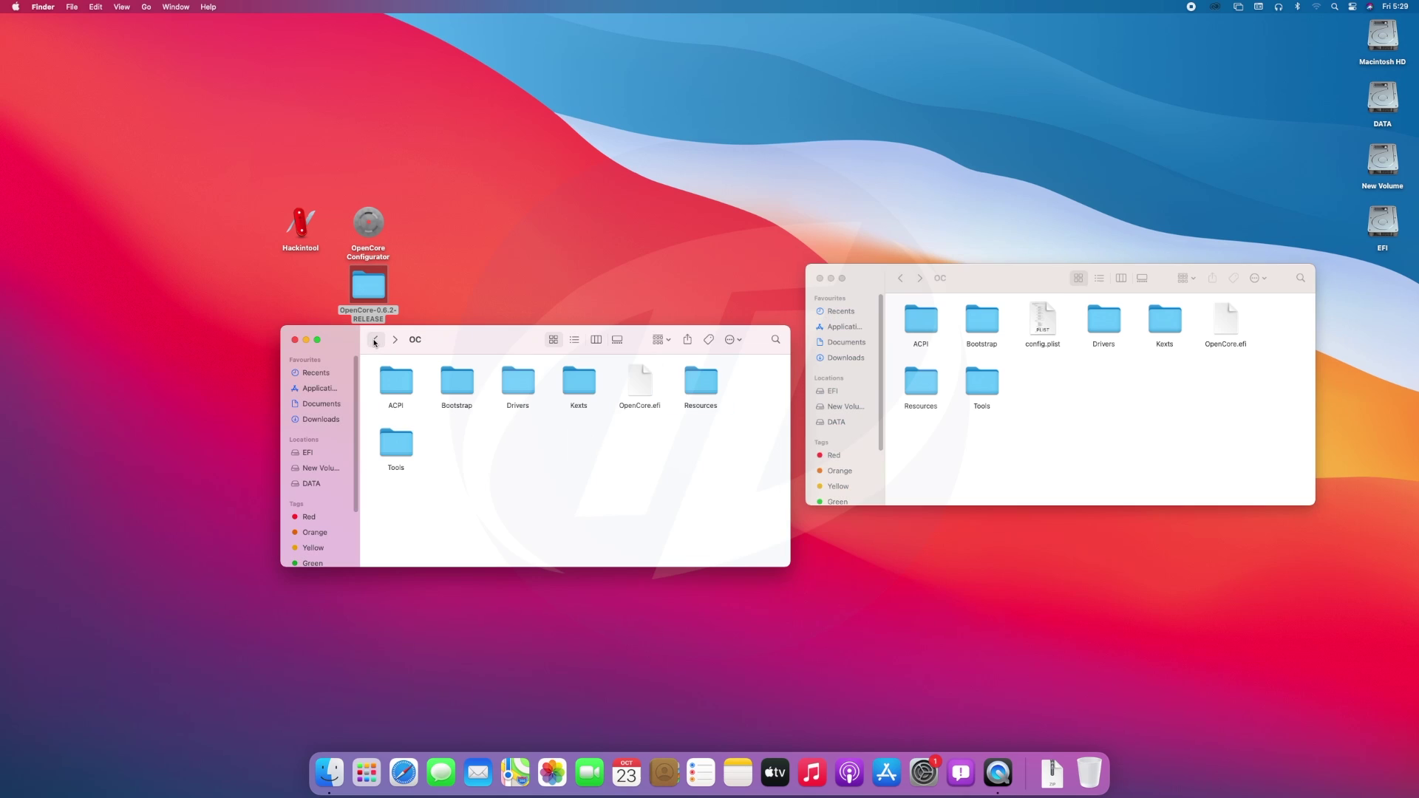
pyautogui.click(640, 382)
pyautogui.click(1110, 388)
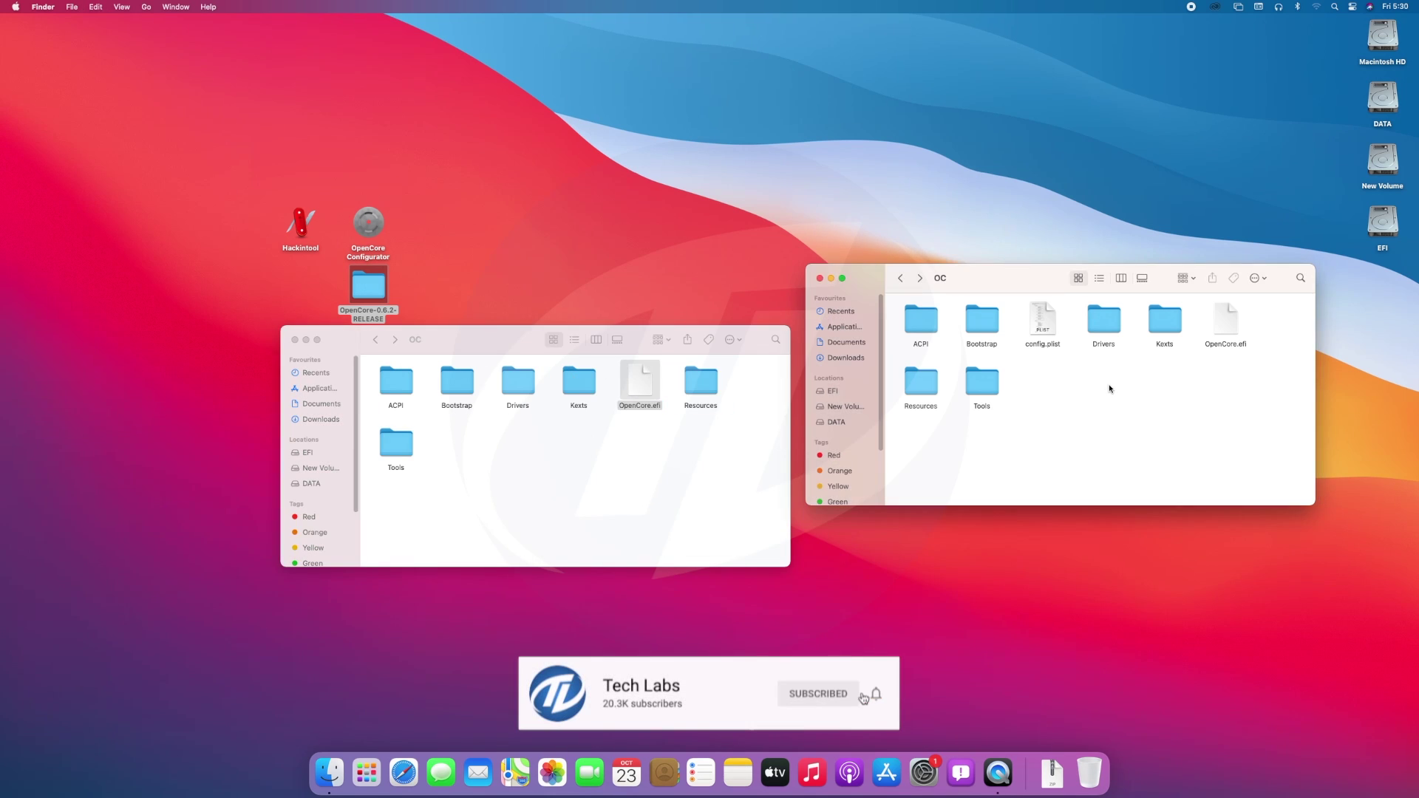
pyautogui.press('super+alt+v')
pyautogui.click(363, 636)
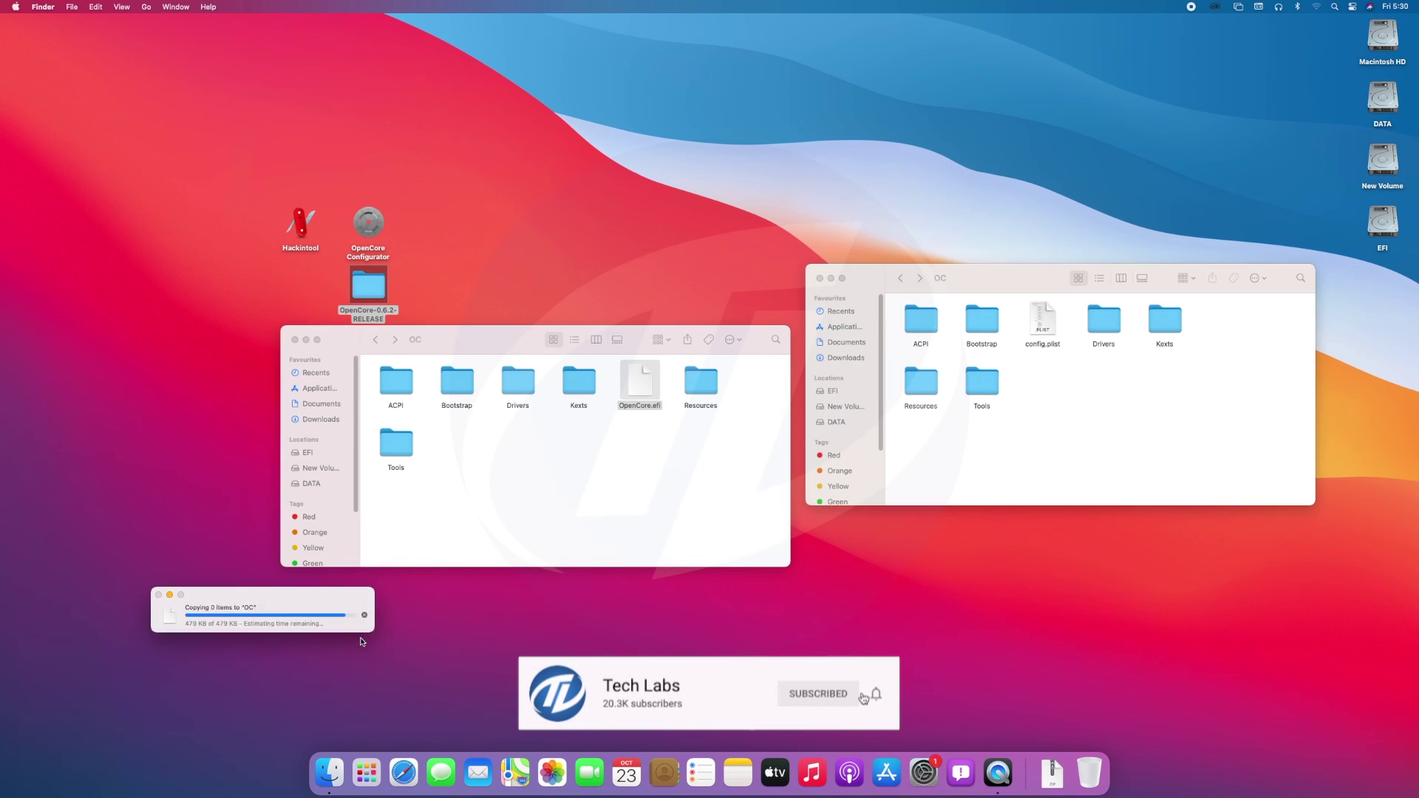
# Replace OpenShell.efi in the partition's OC/Tools folder with the release's version
pyautogui.click(413, 449)
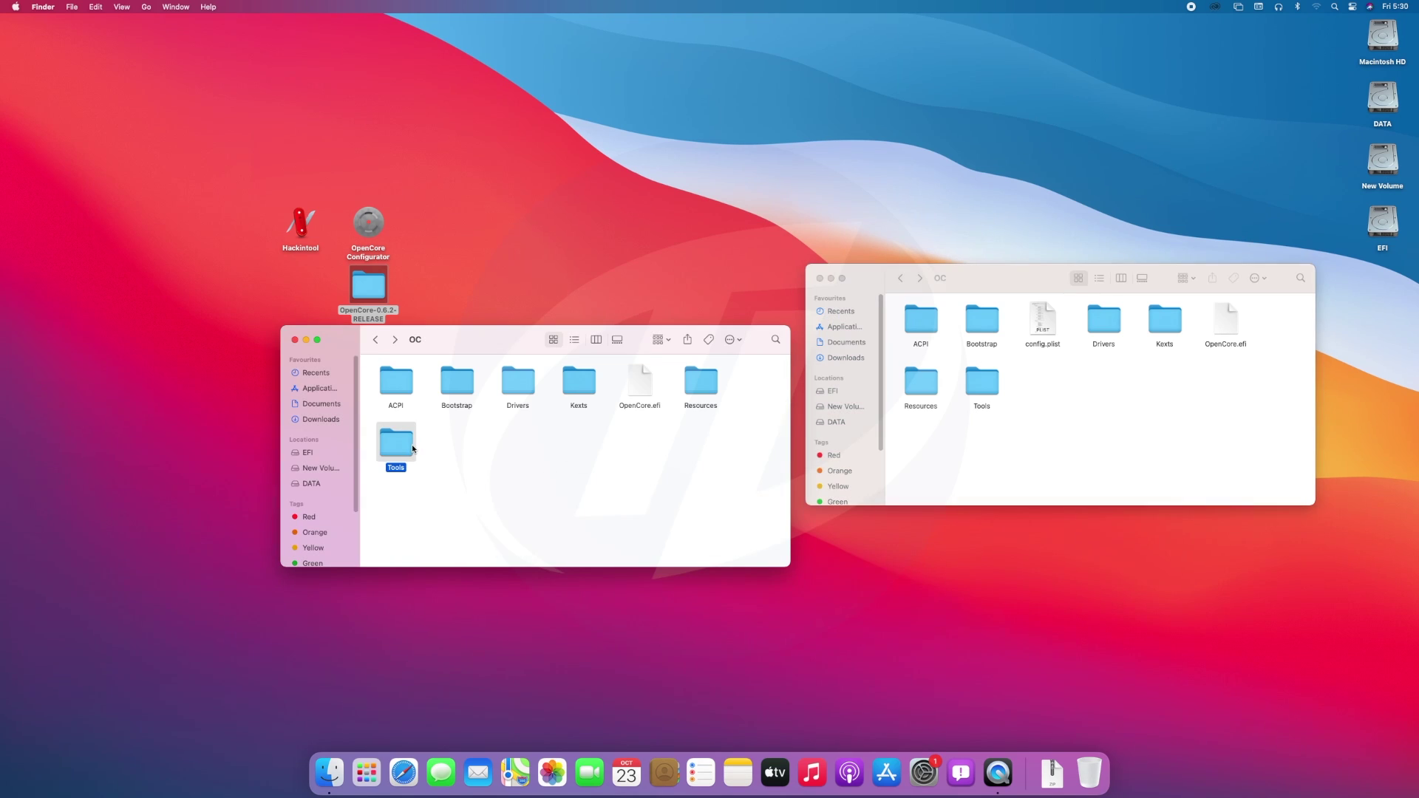
pyautogui.click(591, 469)
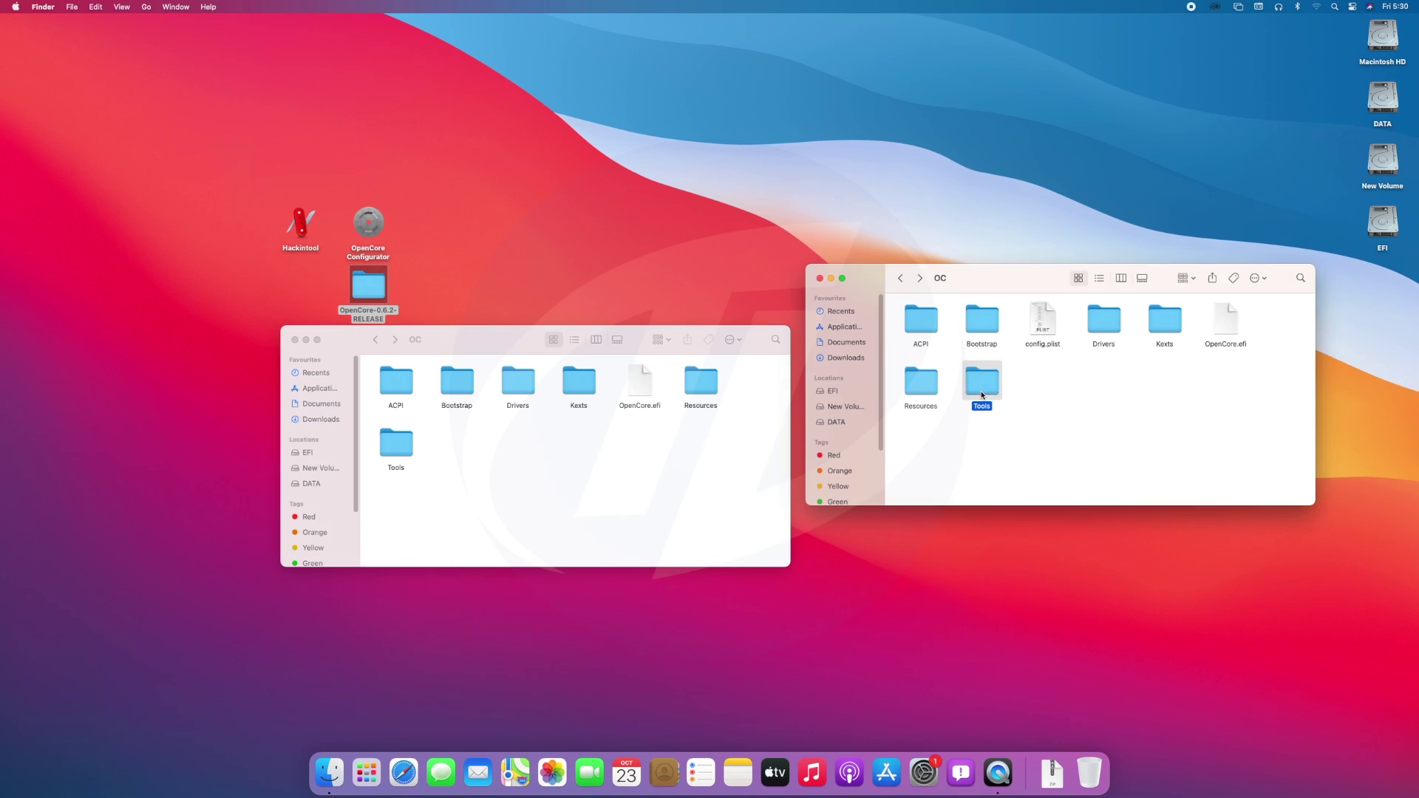
pyautogui.doubleClick(982, 388)
pyautogui.doubleClick(396, 445)
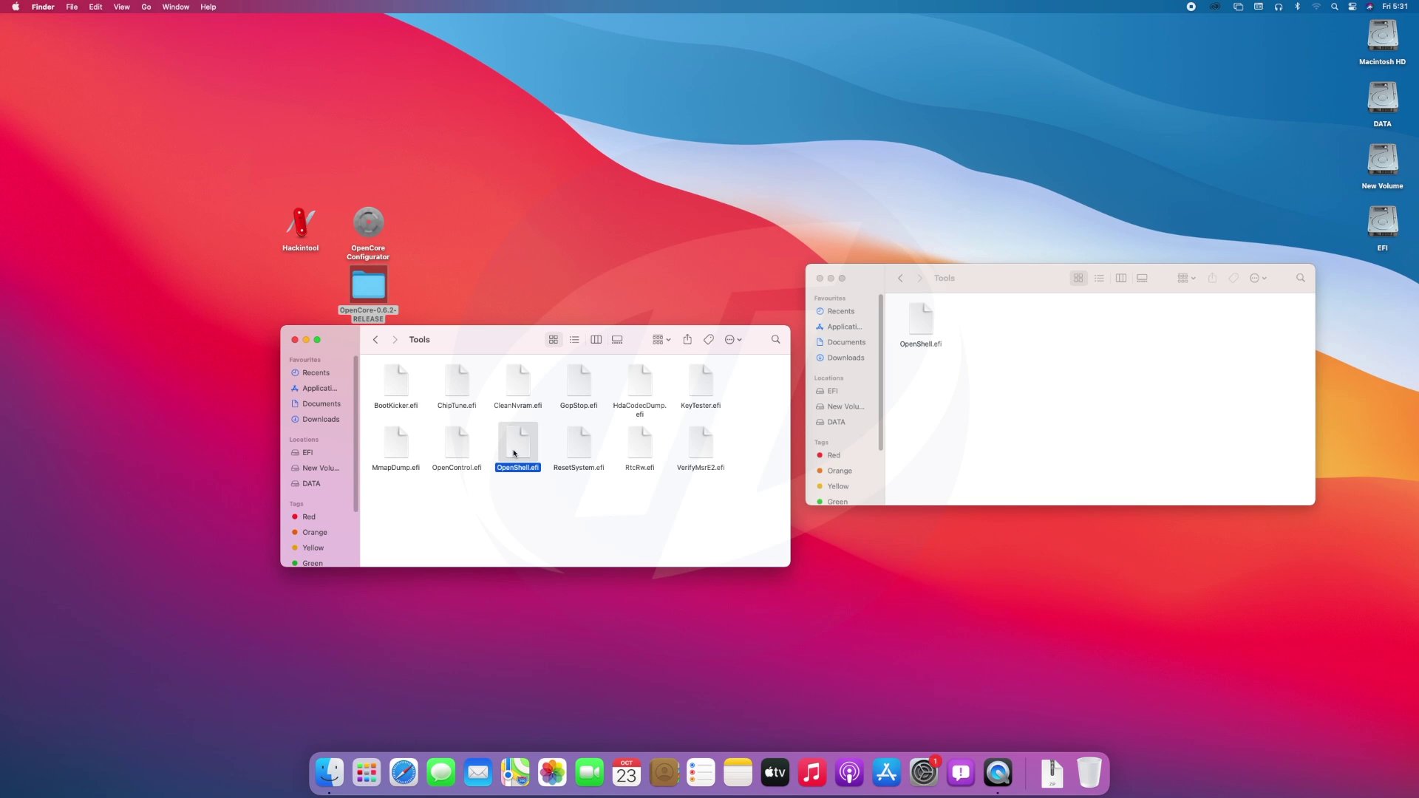
pyautogui.click(1092, 435)
pyautogui.press('super+alt+v')
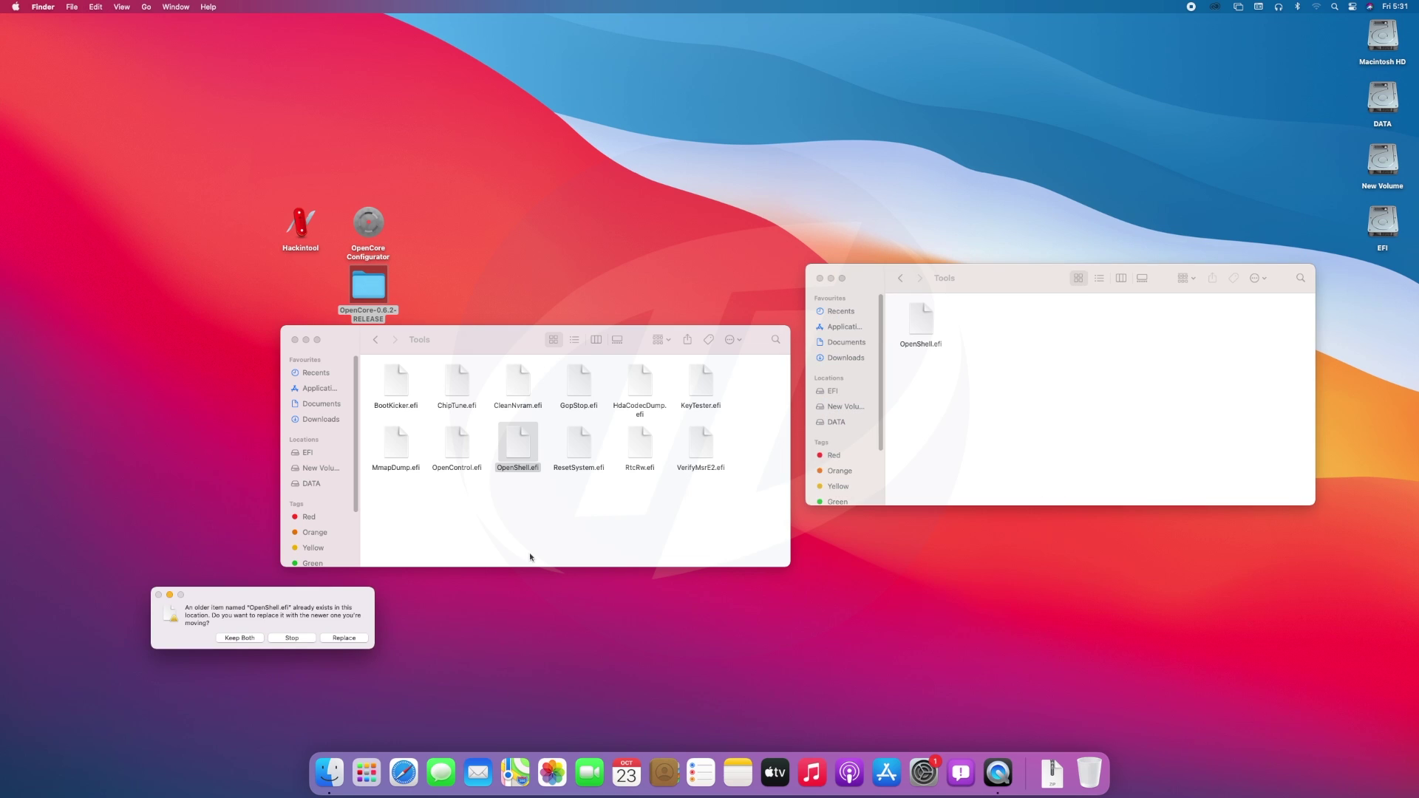
pyautogui.click(352, 638)
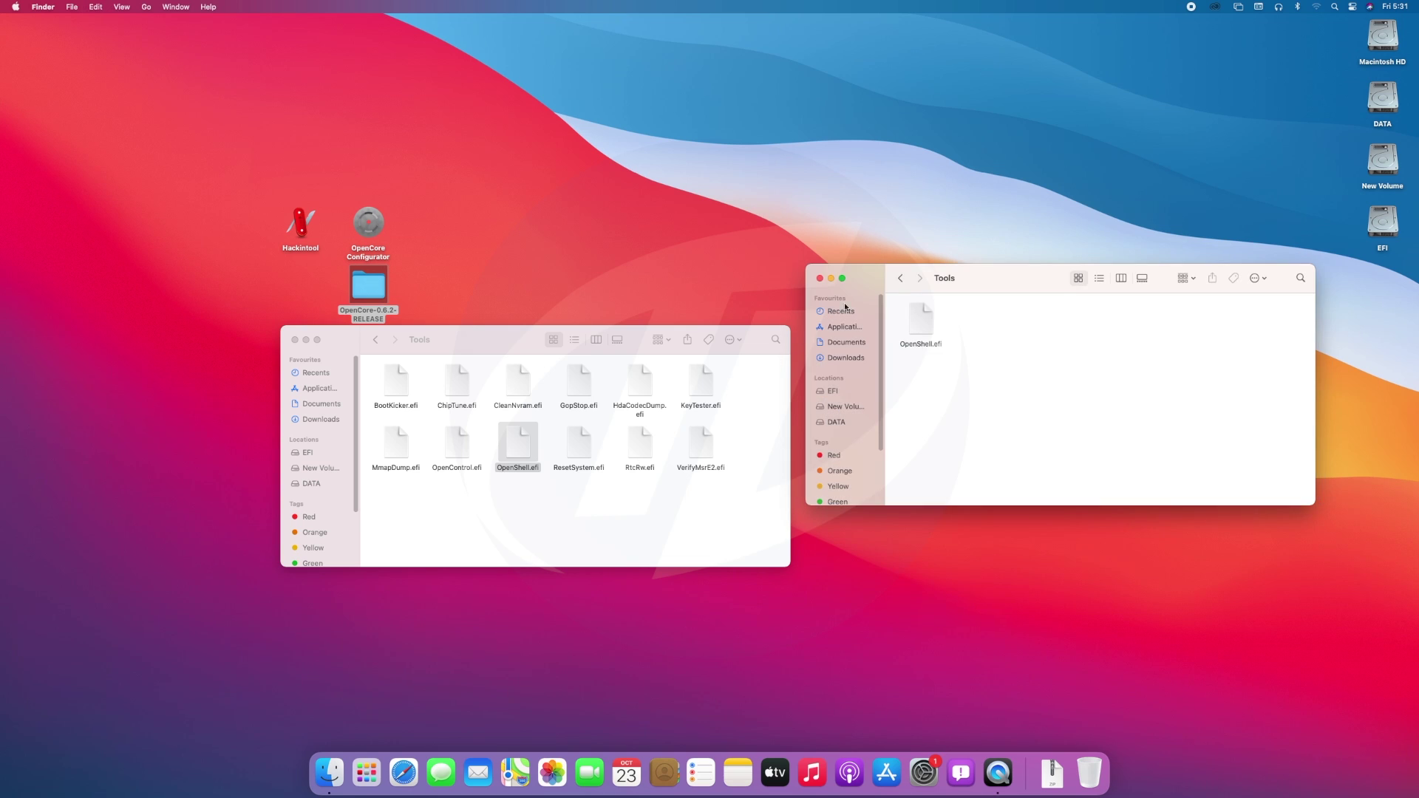
pyautogui.click(900, 279)
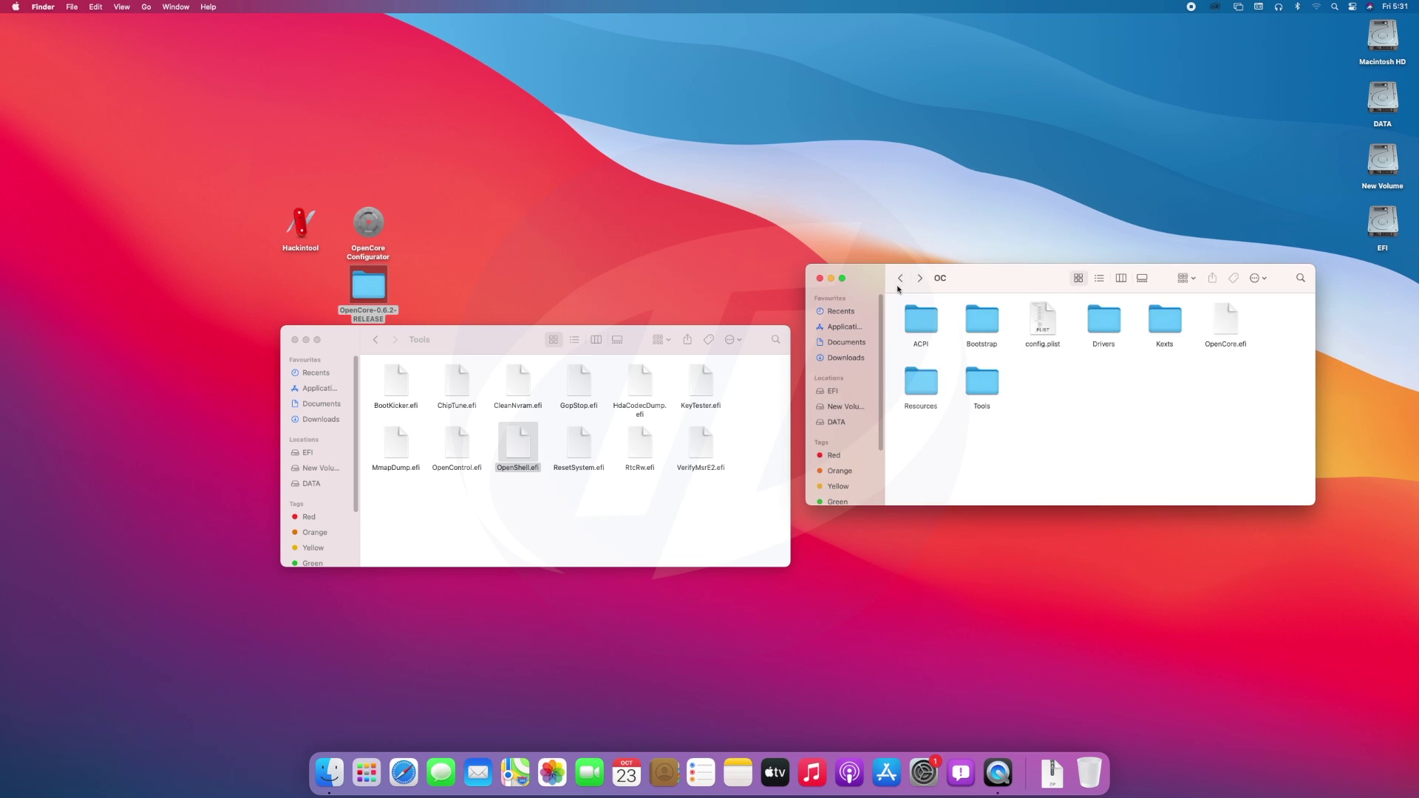
# Close the EFI and release Finder windows and tidy the desktop
pyautogui.click(820, 278)
pyautogui.click(294, 340)
pyautogui.rightClick(623, 341)
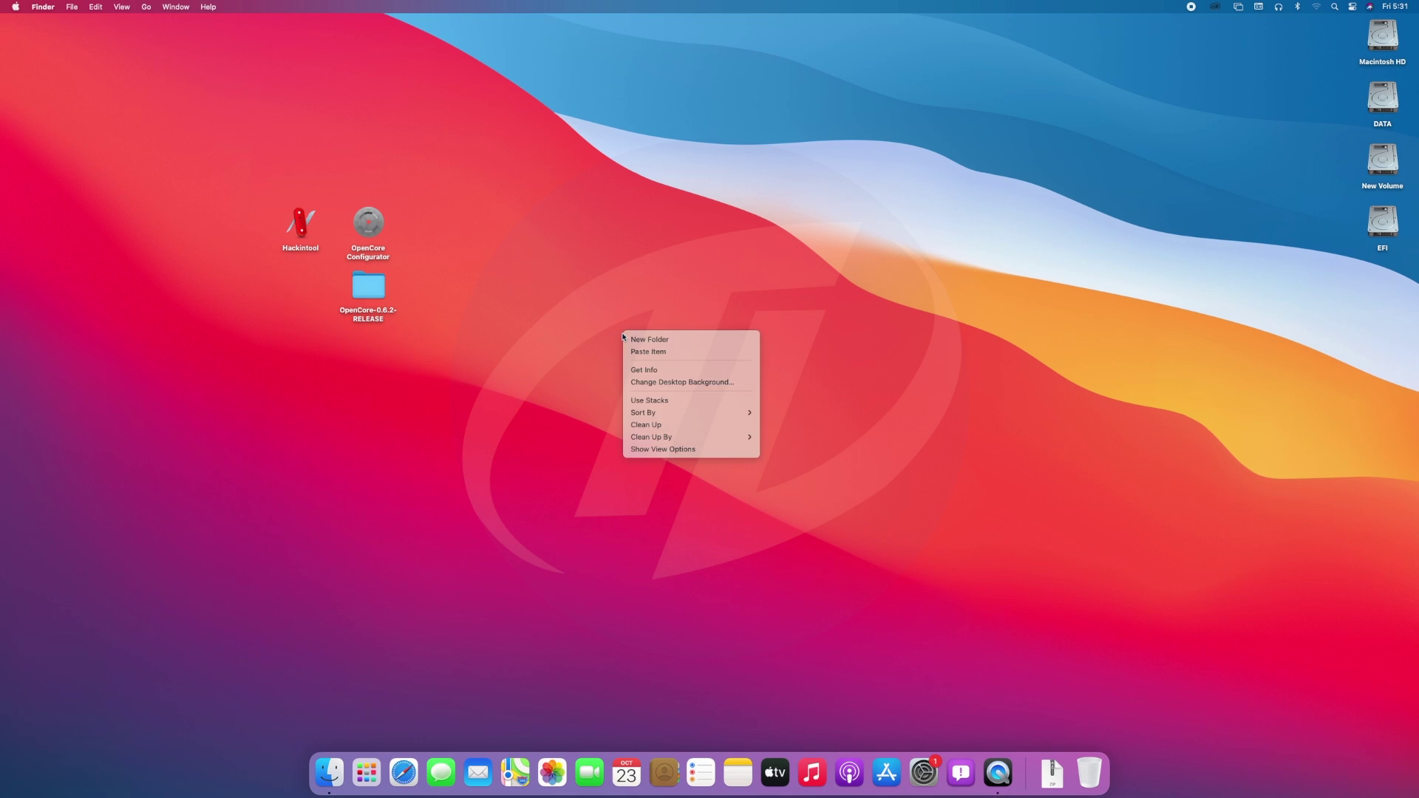
pyautogui.click(669, 425)
# Eject the EFI partition and restart the Mac from the Apple menu
pyautogui.rightClick(1382, 228)
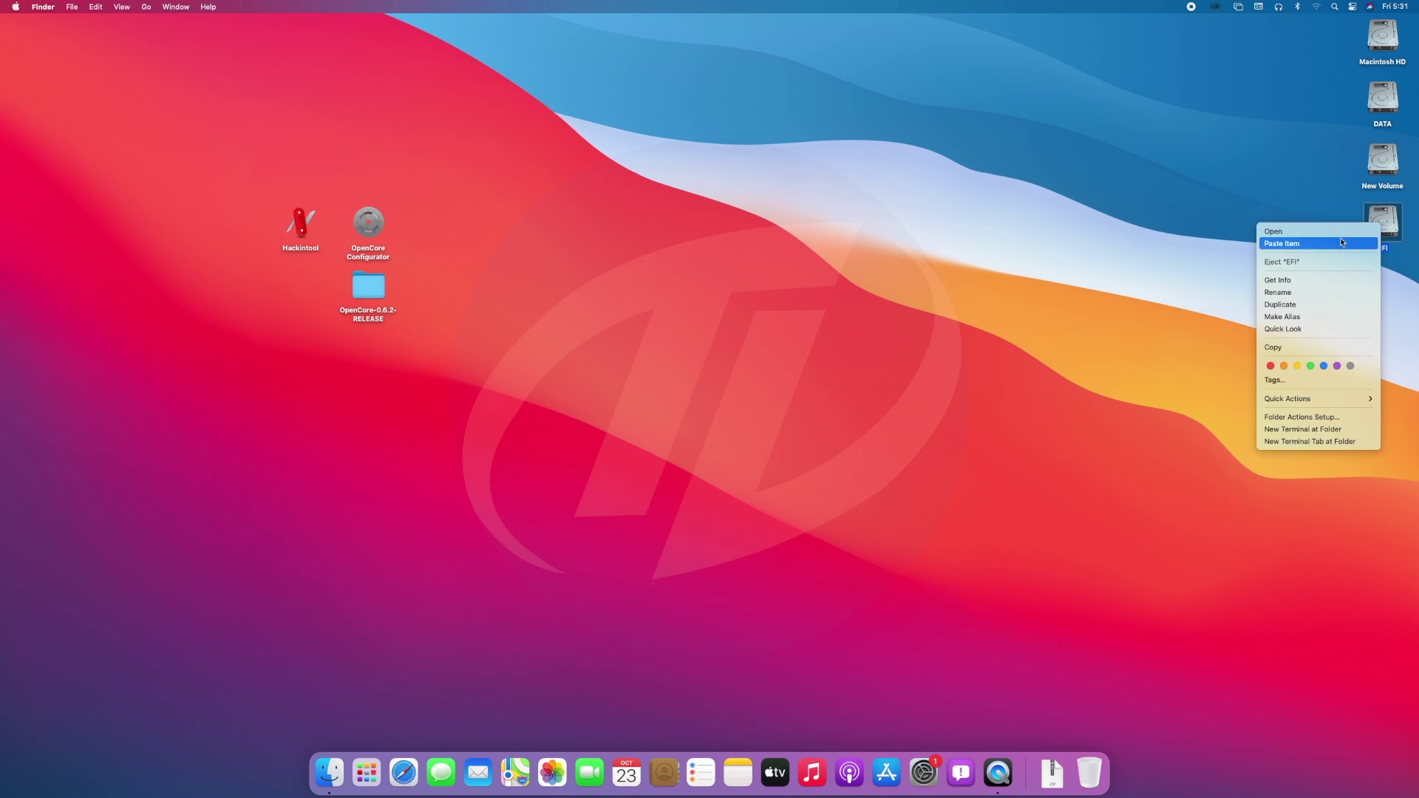
pyautogui.click(1324, 258)
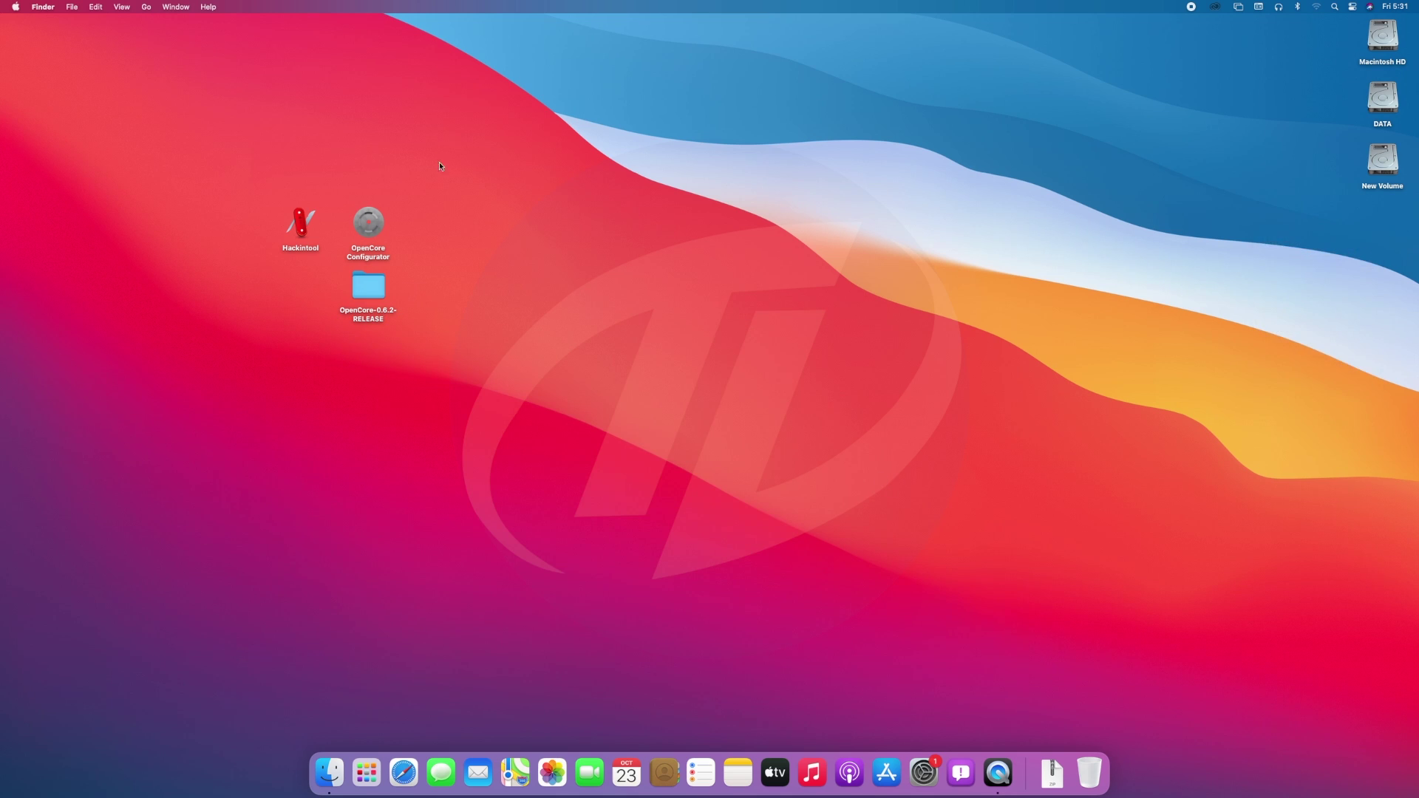
pyautogui.click(14, 6)
pyautogui.click(57, 122)
# Relaunch Hackintool and check the Boot page showing OpenCore 0.6.2 booted
pyautogui.doubleClick(301, 224)
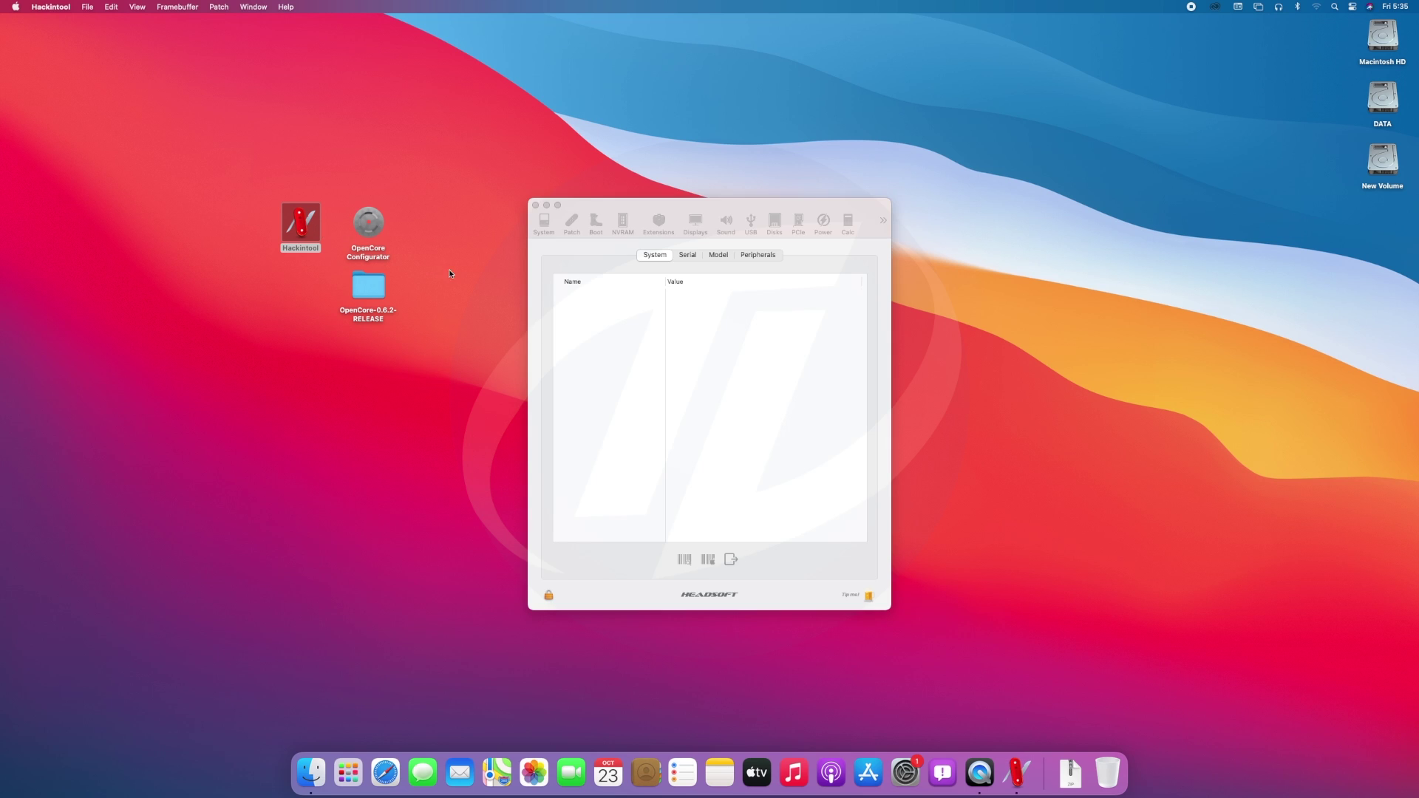
pyautogui.click(595, 226)
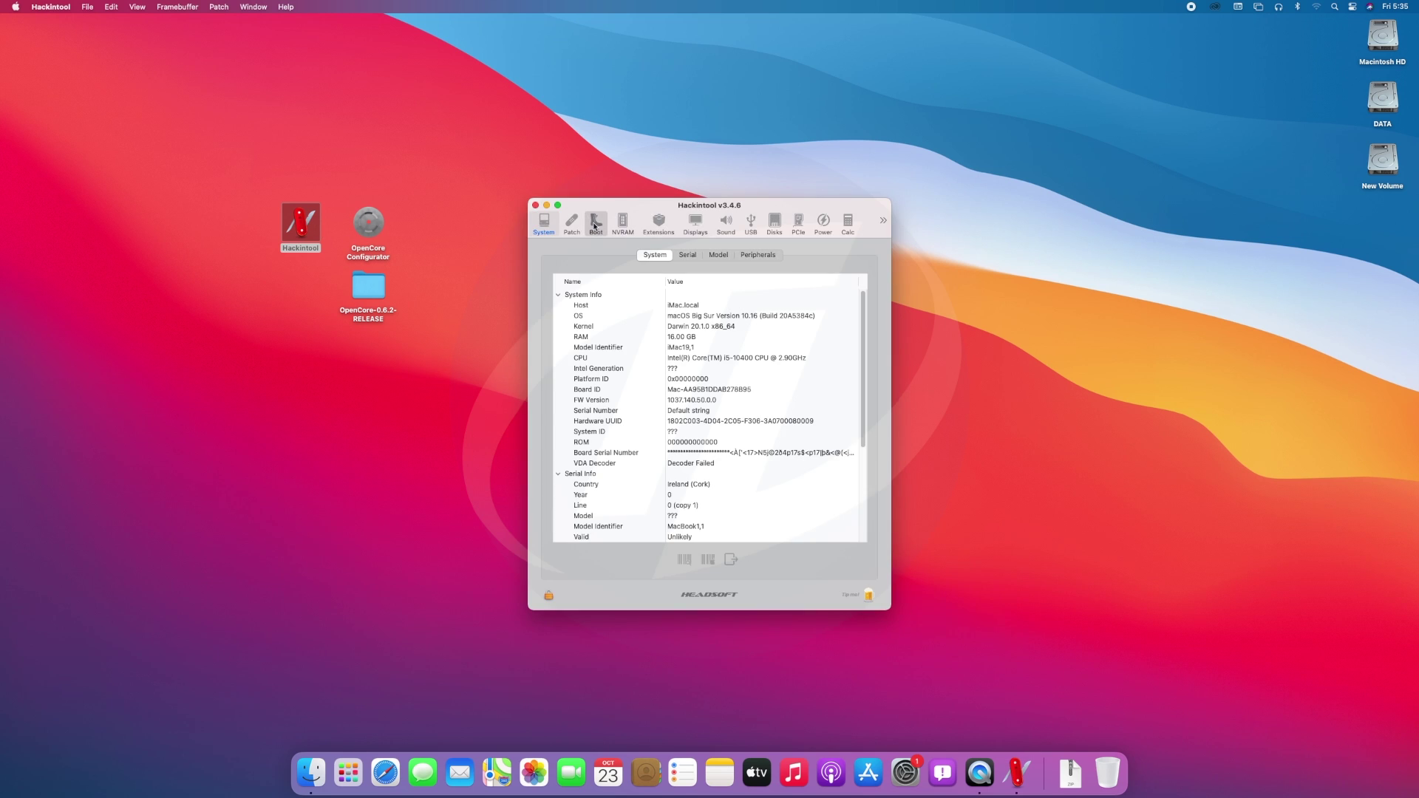